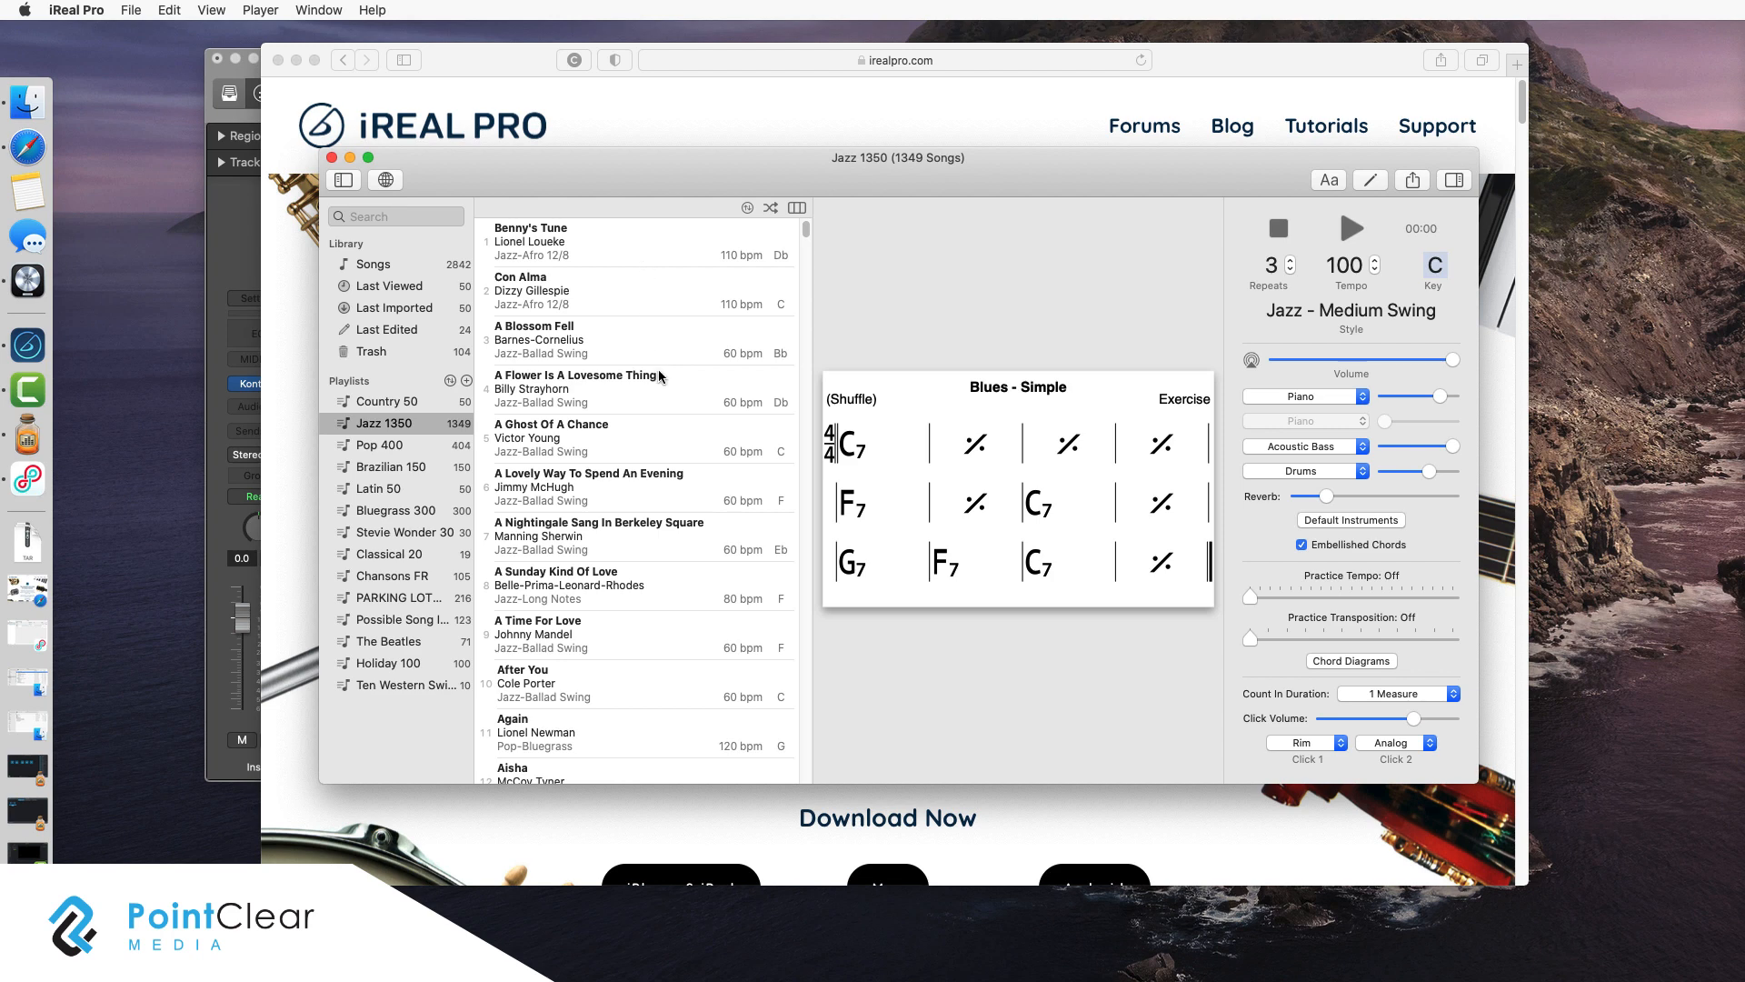
Browse the Jazz 1350 song list and hide the song library to enlarge the Blues - Simple chart.
{"action": "scroll", "coordinate": [680, 672], "scroll_direction": "down", "scroll_amount": 1}
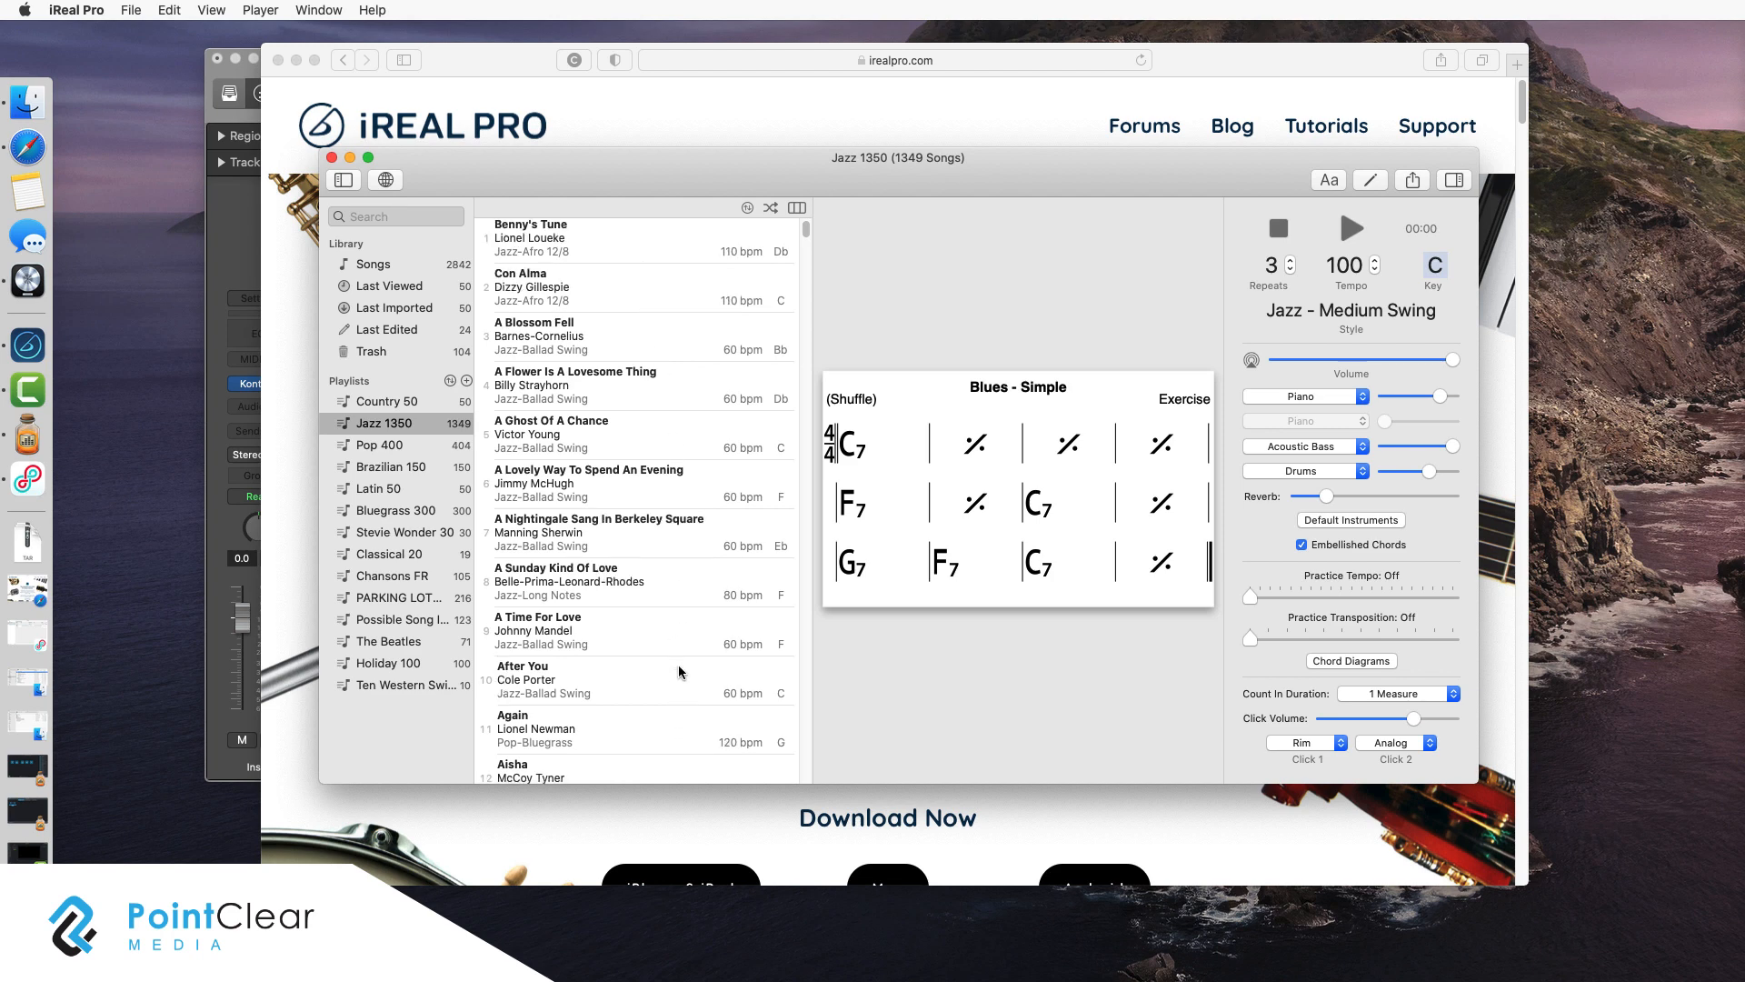
{"action": "scroll", "coordinate": [680, 672], "scroll_direction": "up", "scroll_amount": 1}
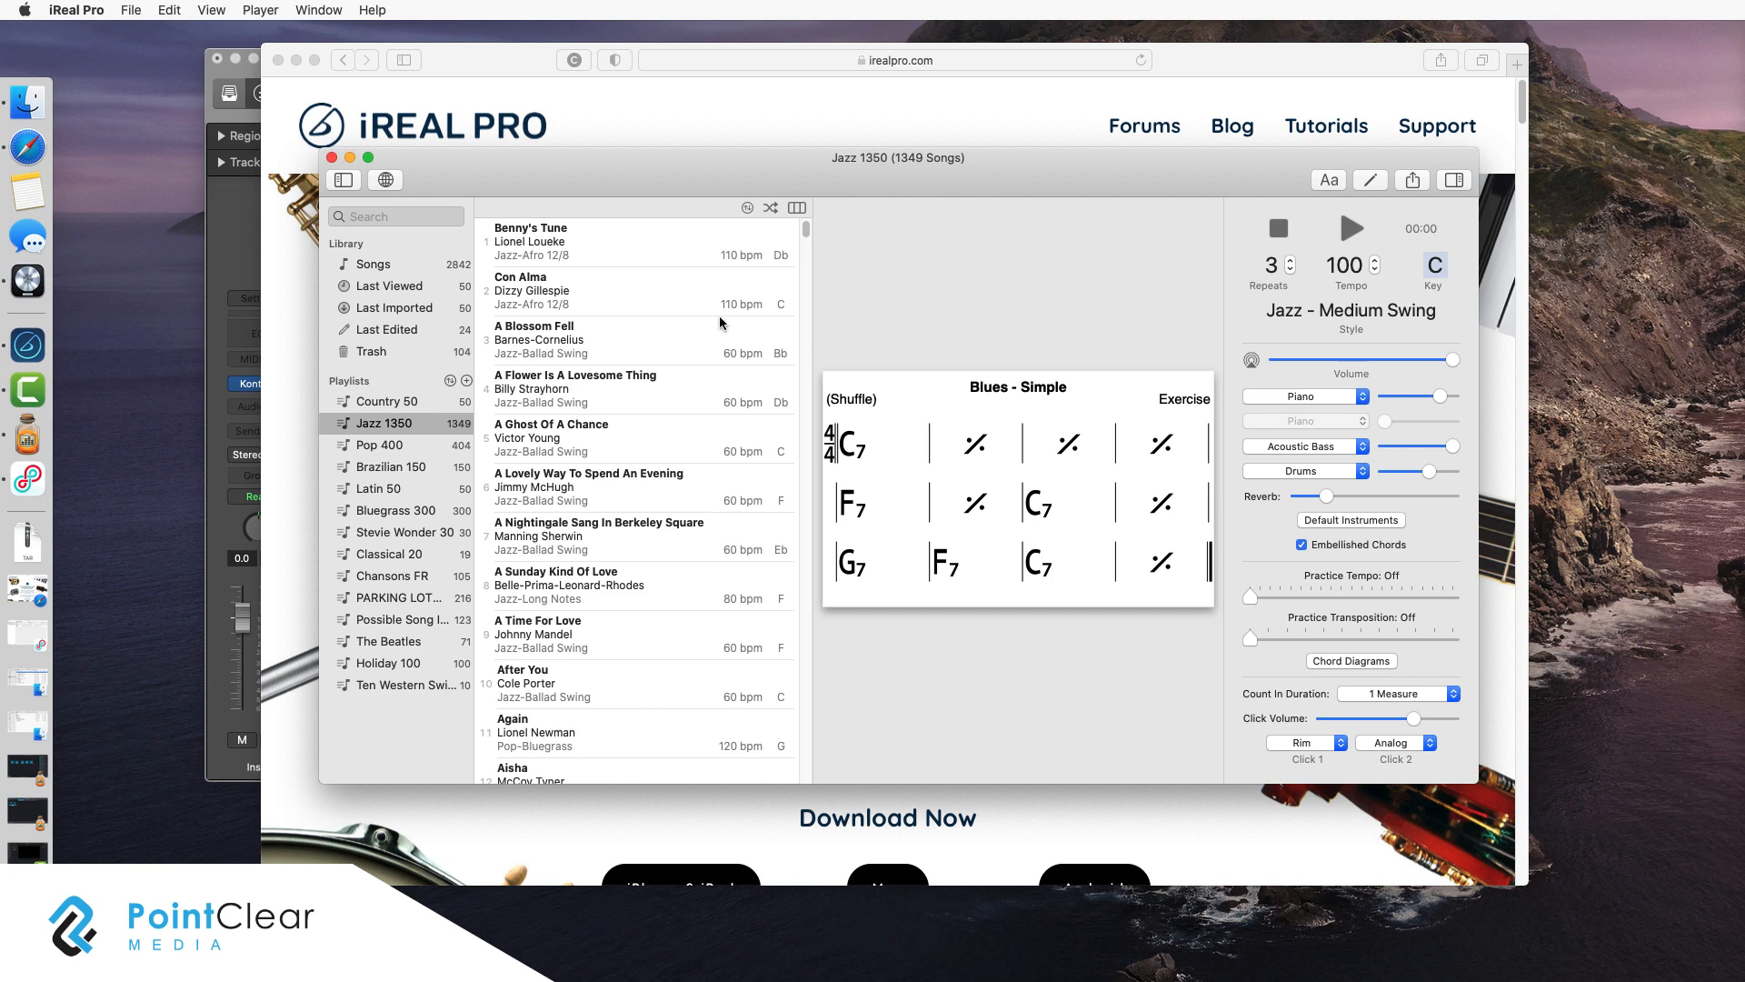
{"action": "left_click", "coordinate": [343, 179]}
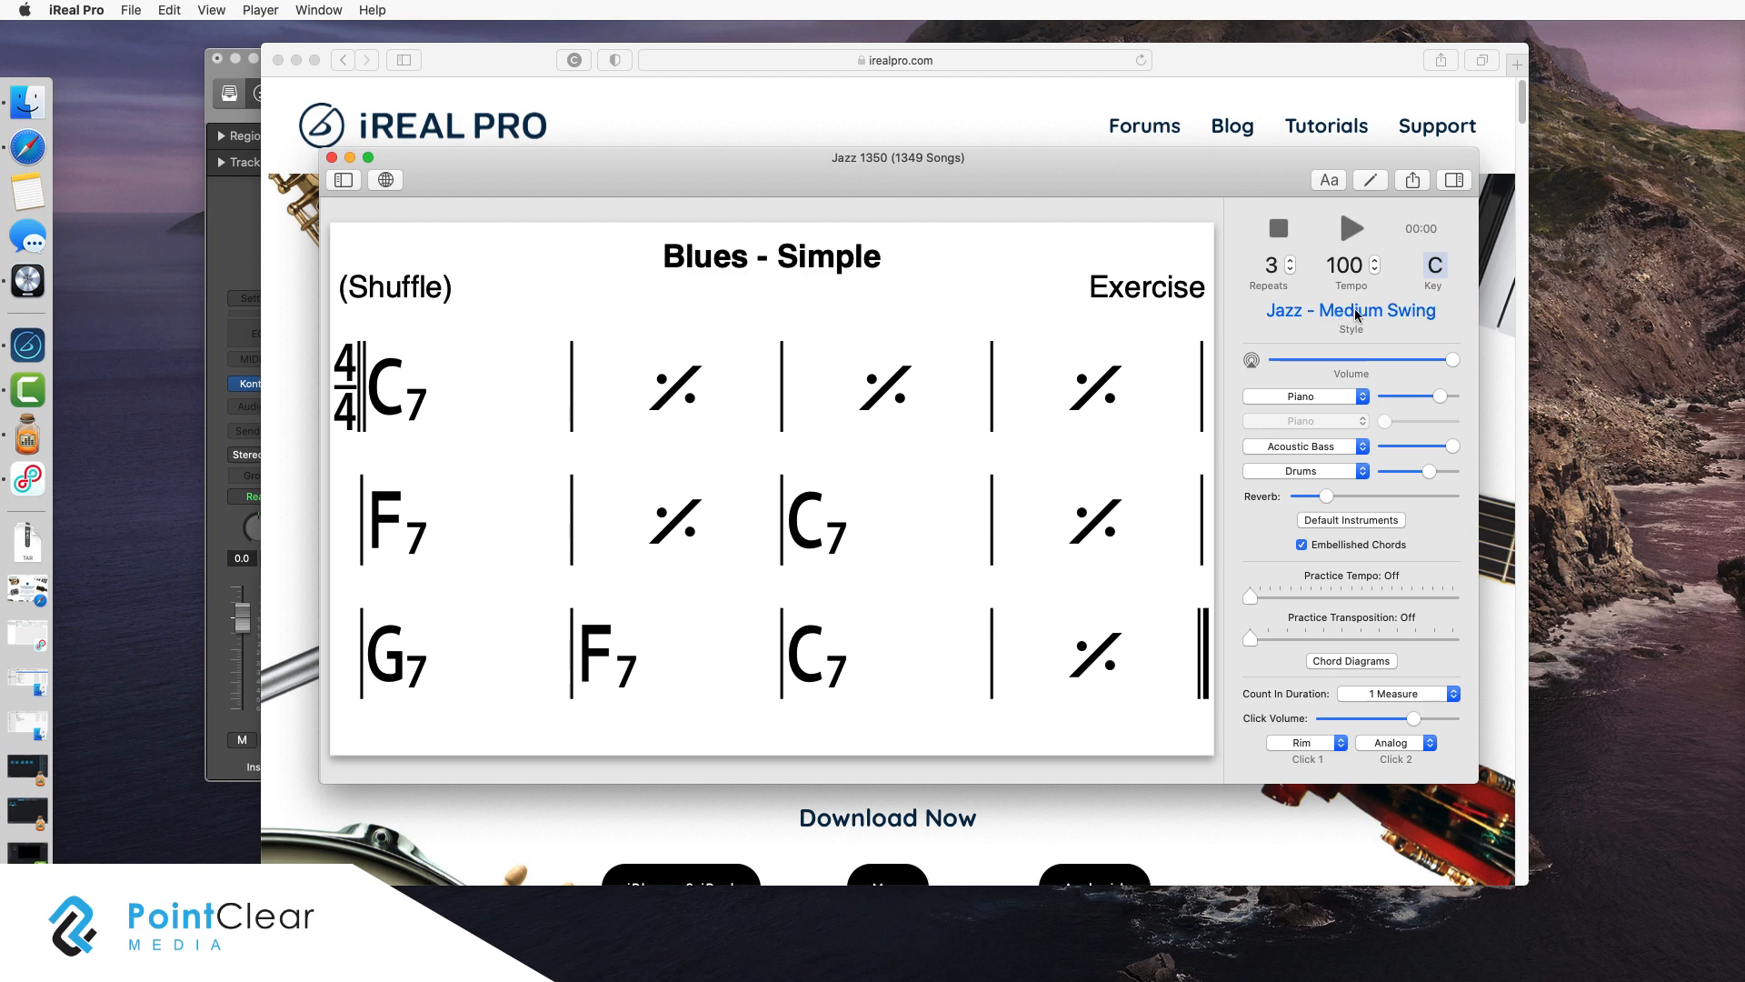
Lower the tempo to 90 and play part of the Blues - Simple chart in Medium Swing style.
{"action": "left_click", "coordinate": [1374, 270]}
{"action": "left_click", "coordinate": [1375, 270]}
{"action": "left_click", "coordinate": [1375, 270]}
{"action": "left_click", "coordinate": [1374, 270]}
{"action": "left_click", "coordinate": [1375, 270]}
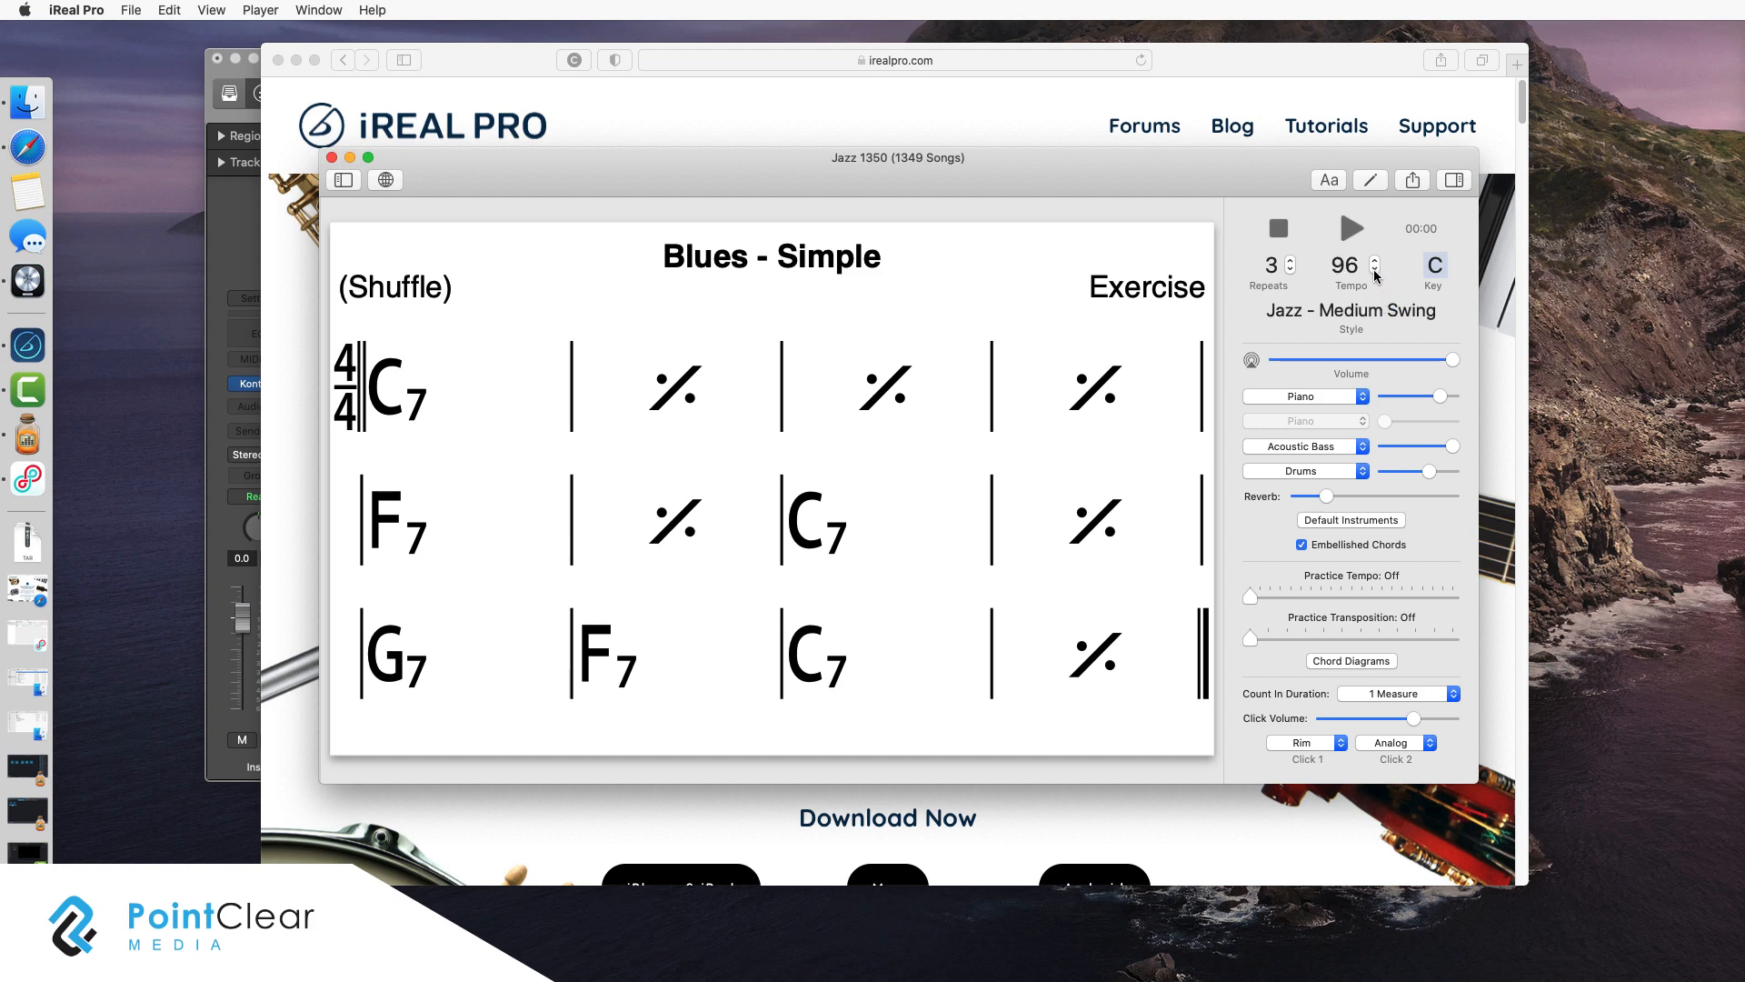
{"action": "left_click", "coordinate": [1375, 270]}
{"action": "left_click", "coordinate": [1375, 270]}
{"action": "left_click", "coordinate": [1375, 270]}
{"action": "left_click", "coordinate": [1374, 270]}
{"action": "left_click", "coordinate": [1374, 270]}
{"action": "left_click", "coordinate": [1354, 233]}
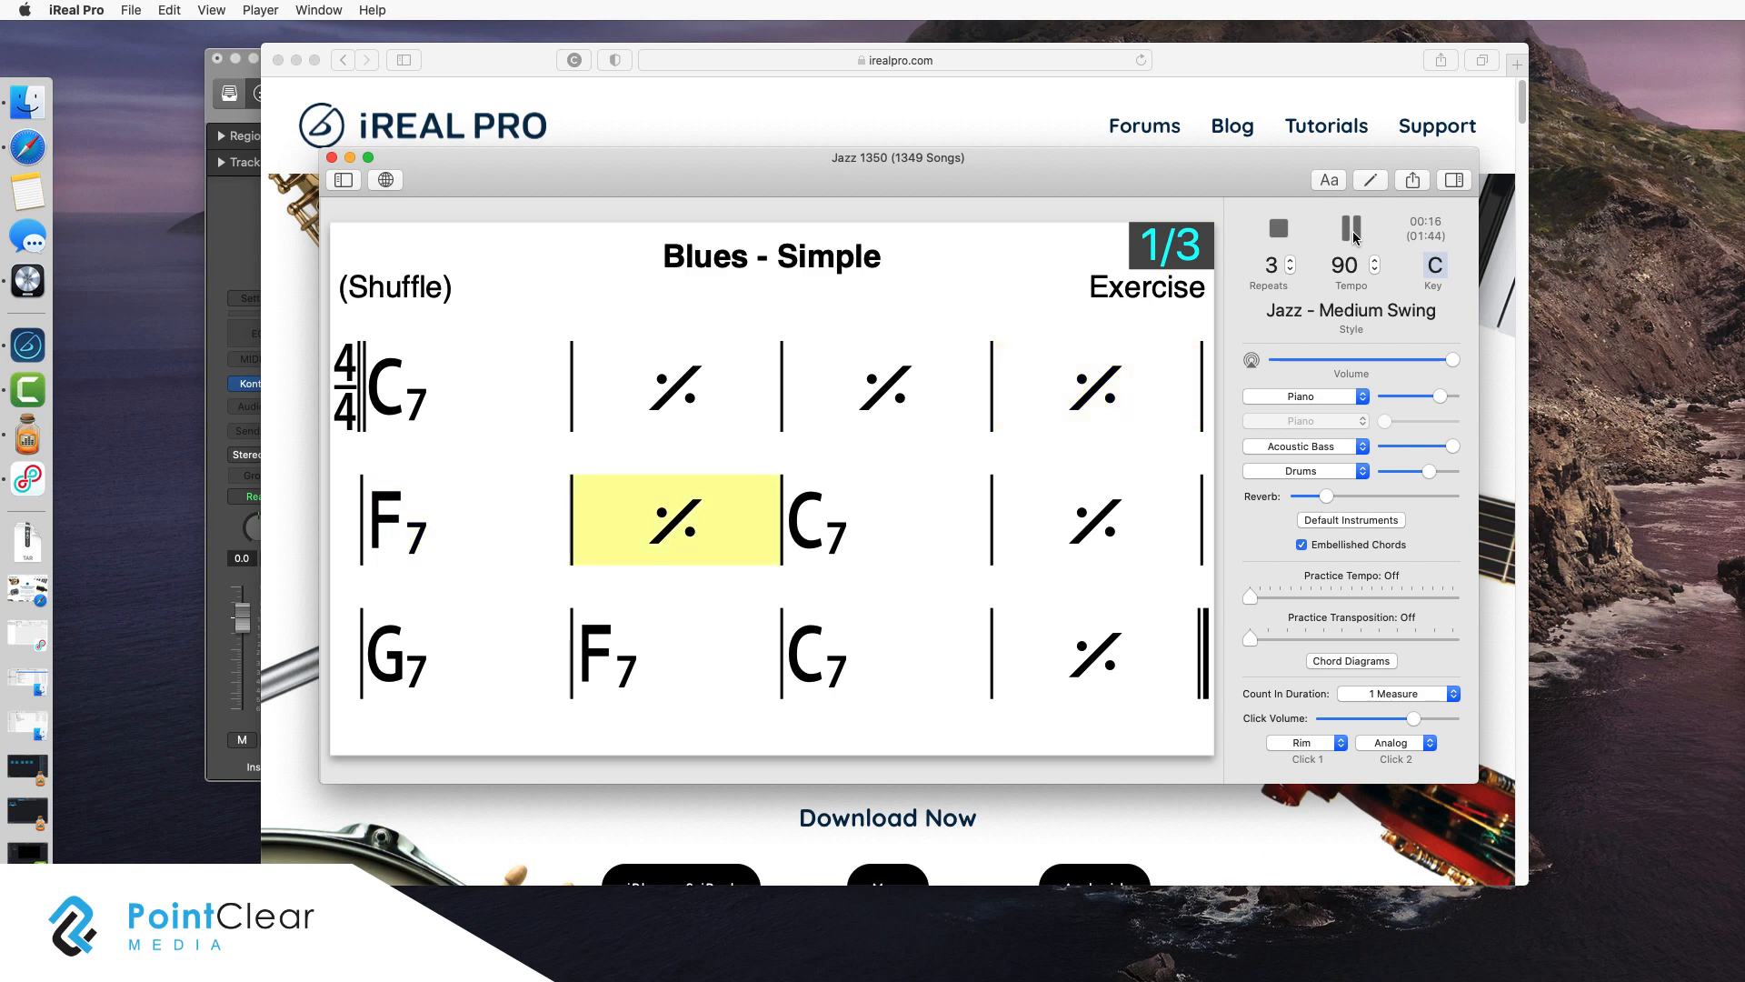
{"action": "left_click", "coordinate": [1353, 231]}
Change the playback style to Jazz - Long Notes and set its tempo to 90.
{"action": "left_click", "coordinate": [1364, 312]}
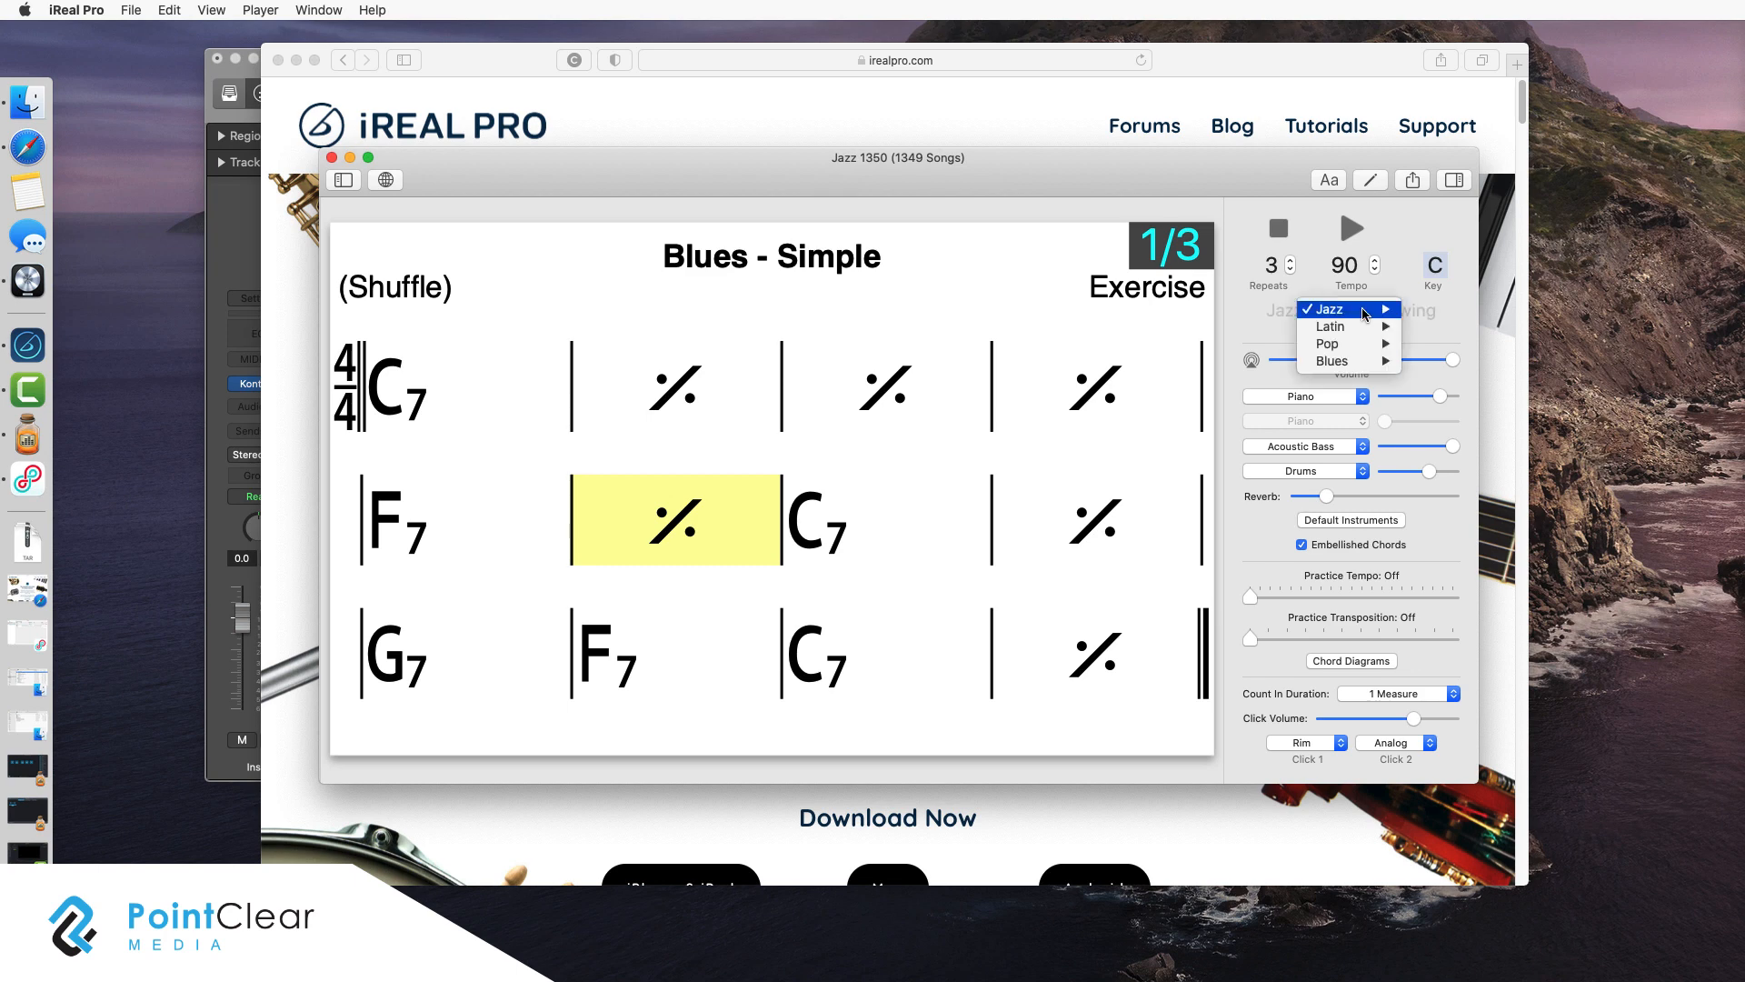
{"action": "mouse_move", "coordinate": [1364, 313]}
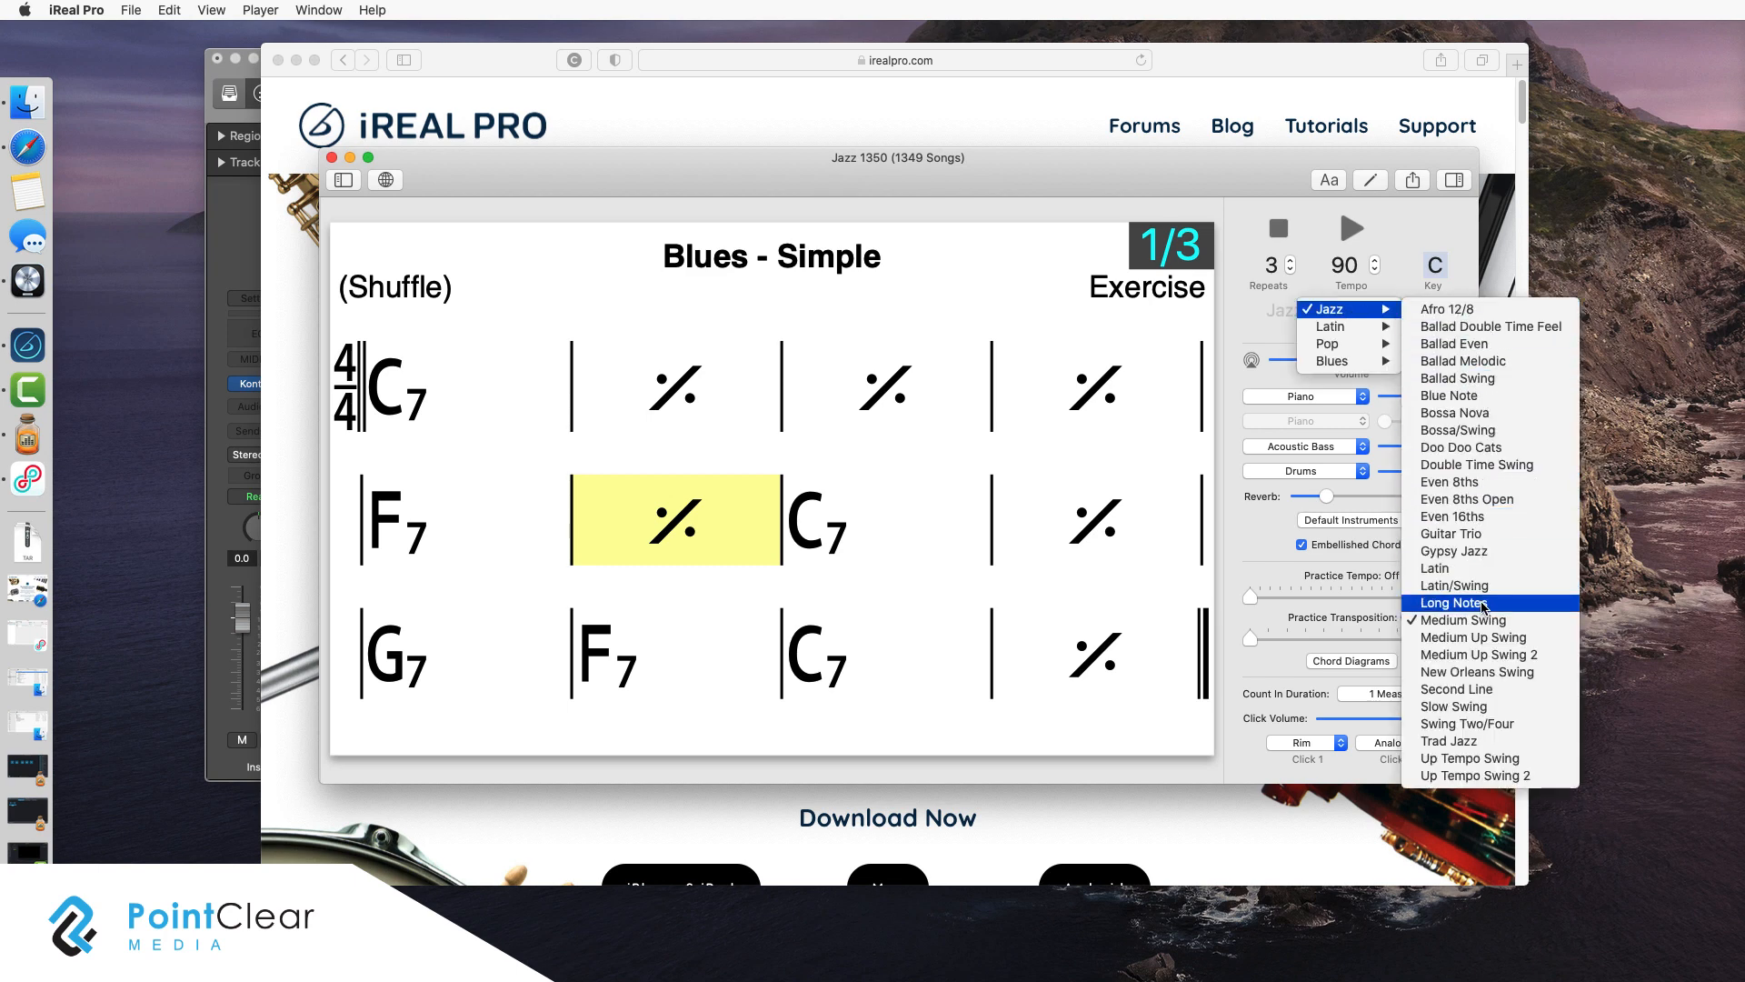
{"action": "left_click", "coordinate": [1482, 603]}
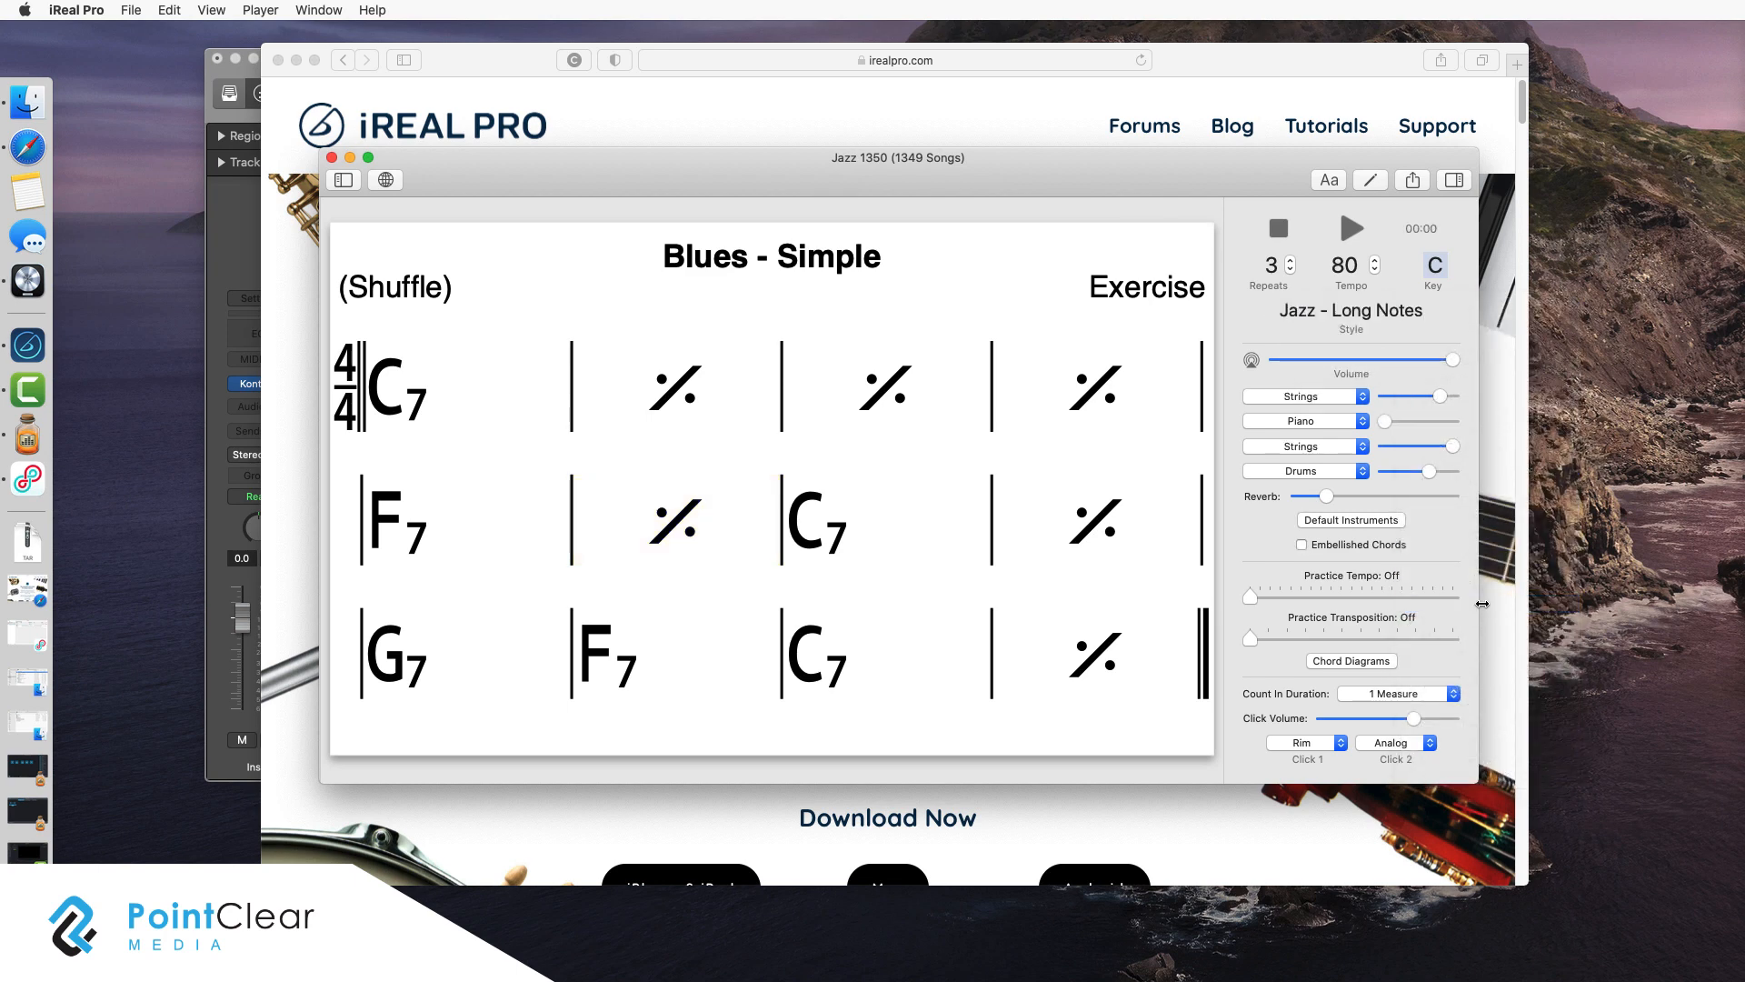
{"action": "left_click", "coordinate": [1375, 261]}
{"action": "left_click", "coordinate": [1375, 261]}
{"action": "left_click", "coordinate": [1374, 261]}
{"action": "left_click", "coordinate": [1375, 261]}
{"action": "left_click", "coordinate": [1375, 261]}
{"action": "left_click", "coordinate": [1374, 261]}
{"action": "left_click", "coordinate": [1375, 261]}
{"action": "left_click", "coordinate": [1375, 261]}
{"action": "left_click", "coordinate": [1374, 261]}
{"action": "left_click", "coordinate": [1375, 261]}
Export the song as the MIDI file Blues - Simple.mid to the Desktop, replacing the existing file.
{"action": "left_click", "coordinate": [1412, 181]}
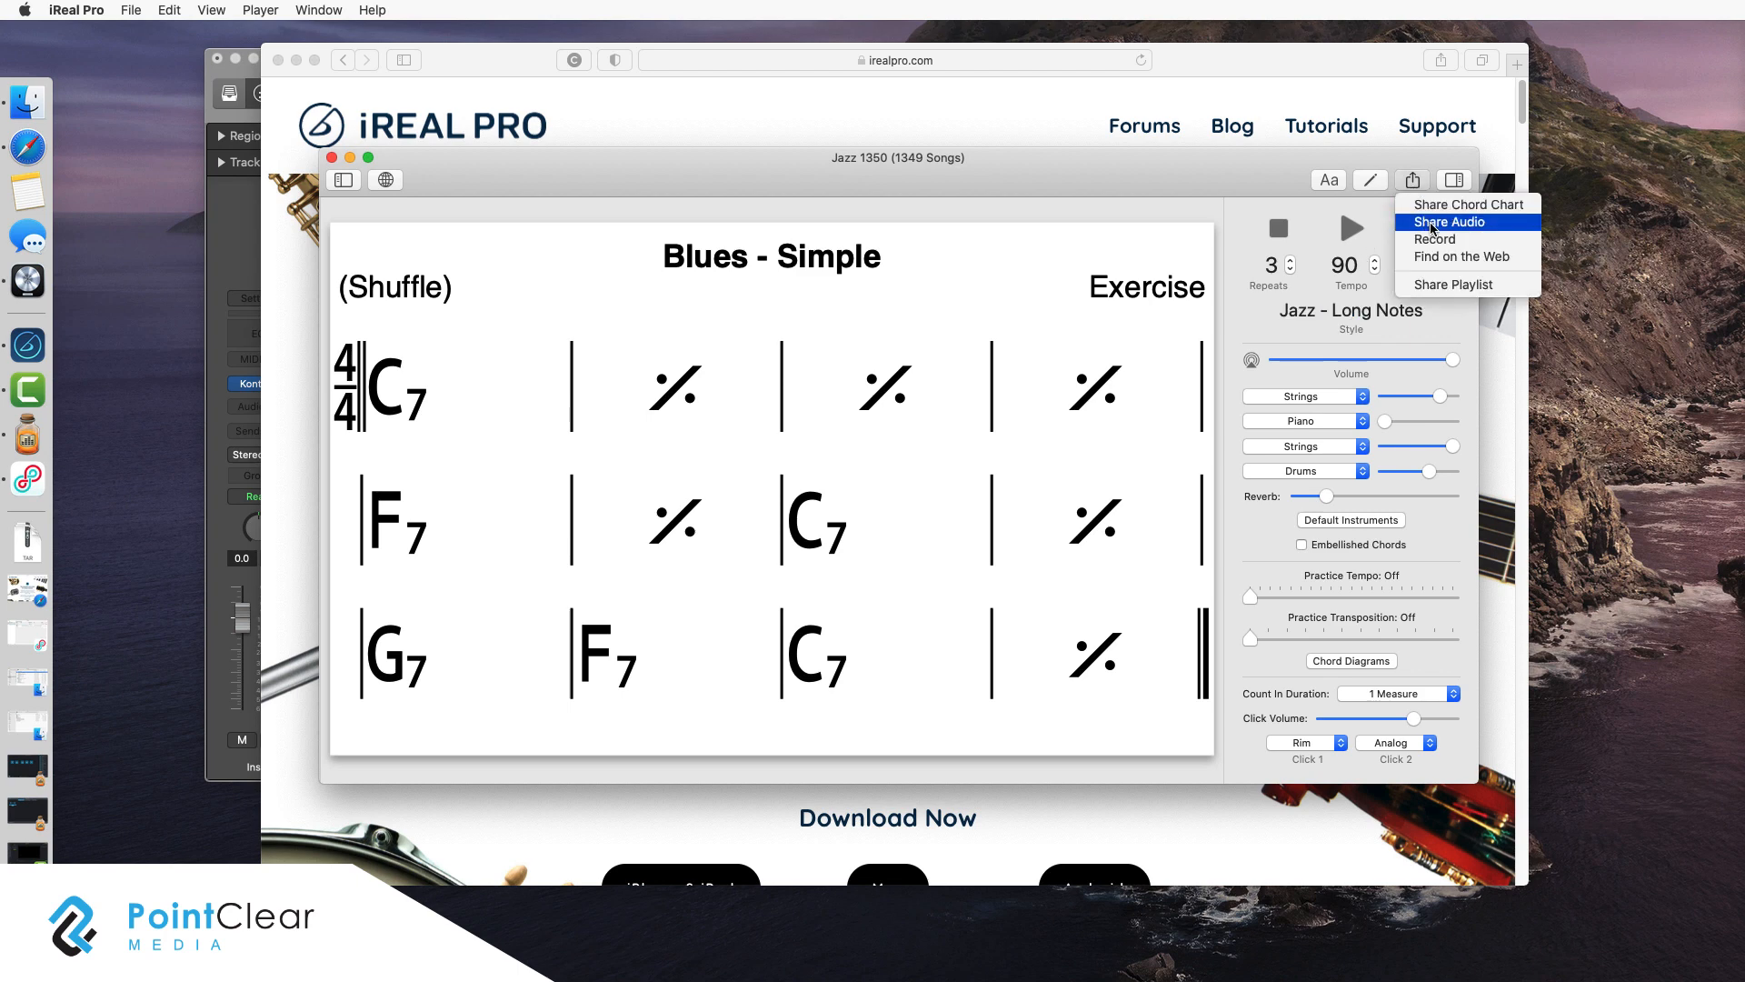
{"action": "left_click", "coordinate": [1431, 225]}
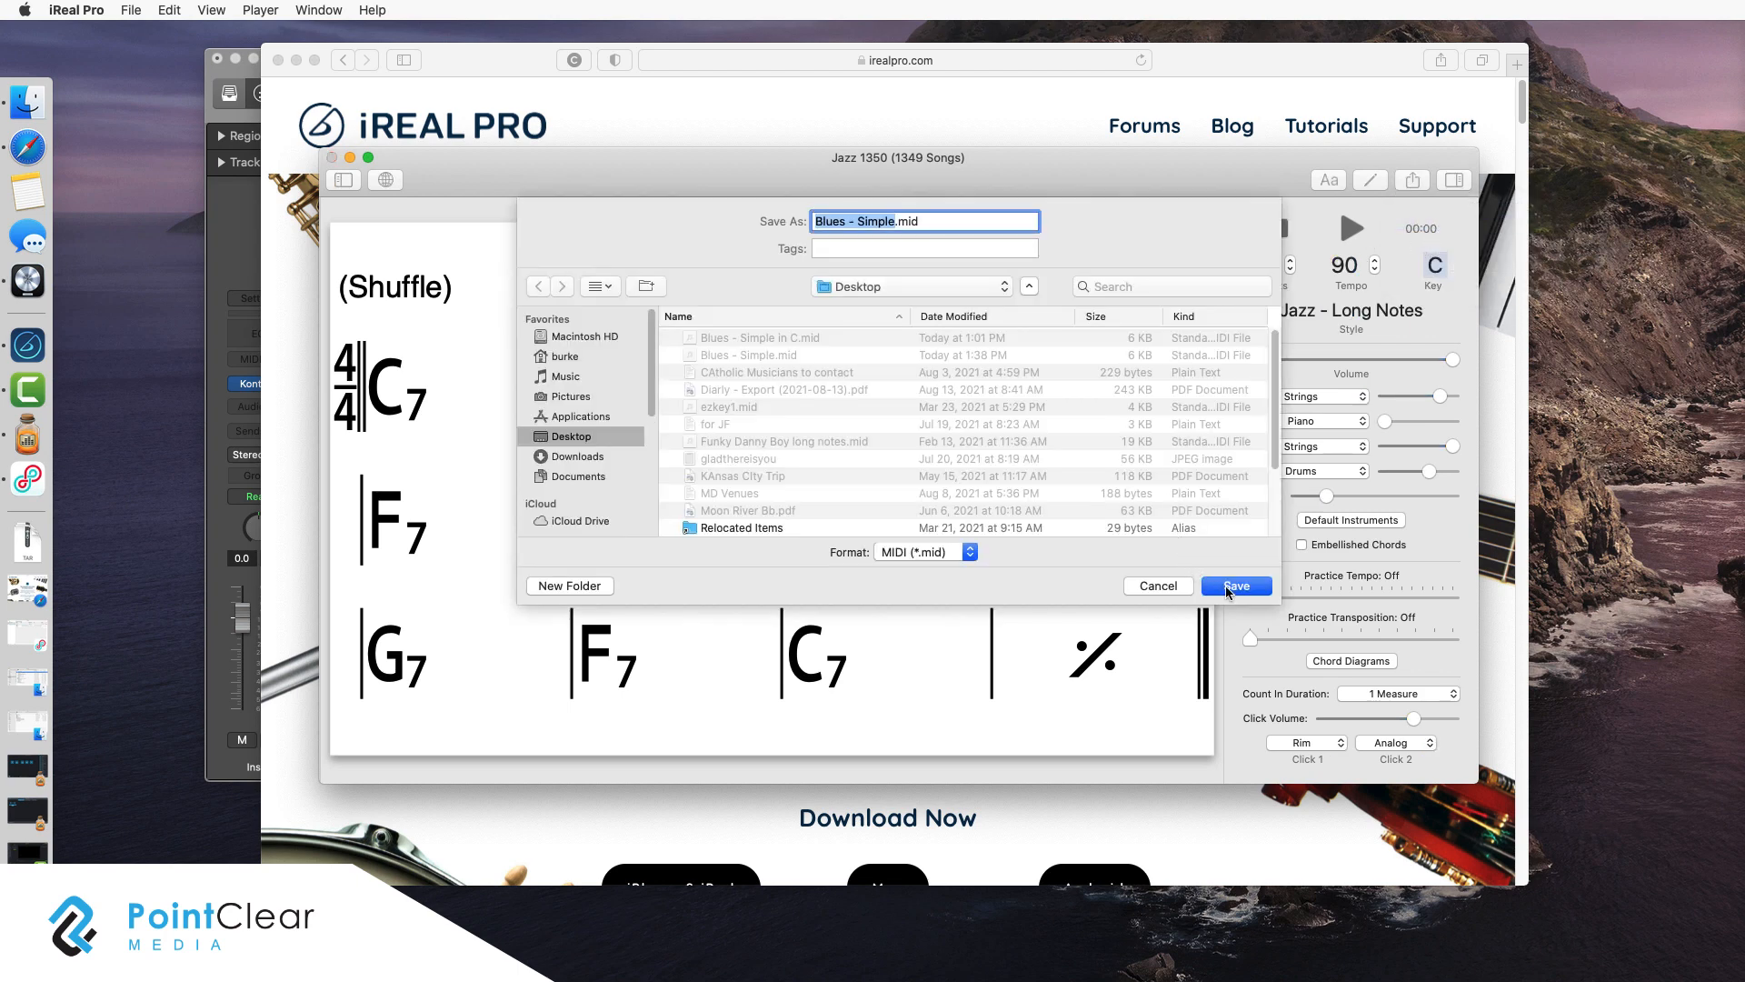
{"action": "left_click", "coordinate": [1226, 591]}
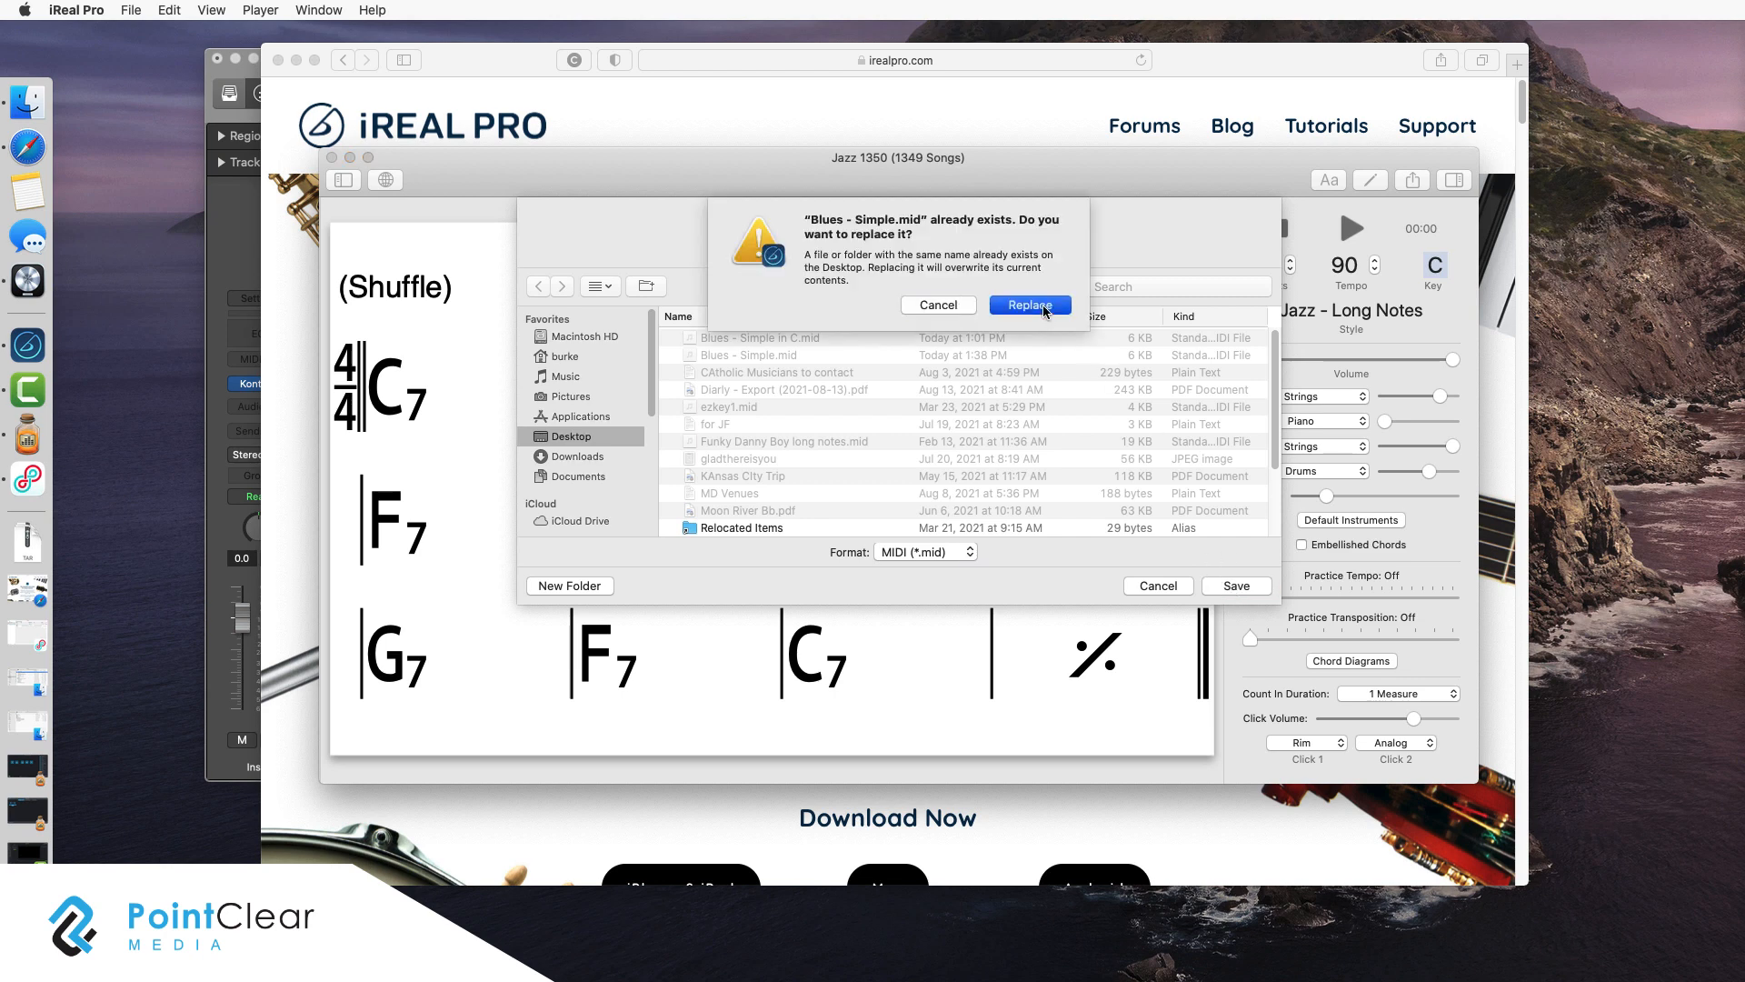
{"action": "left_click", "coordinate": [1030, 306]}
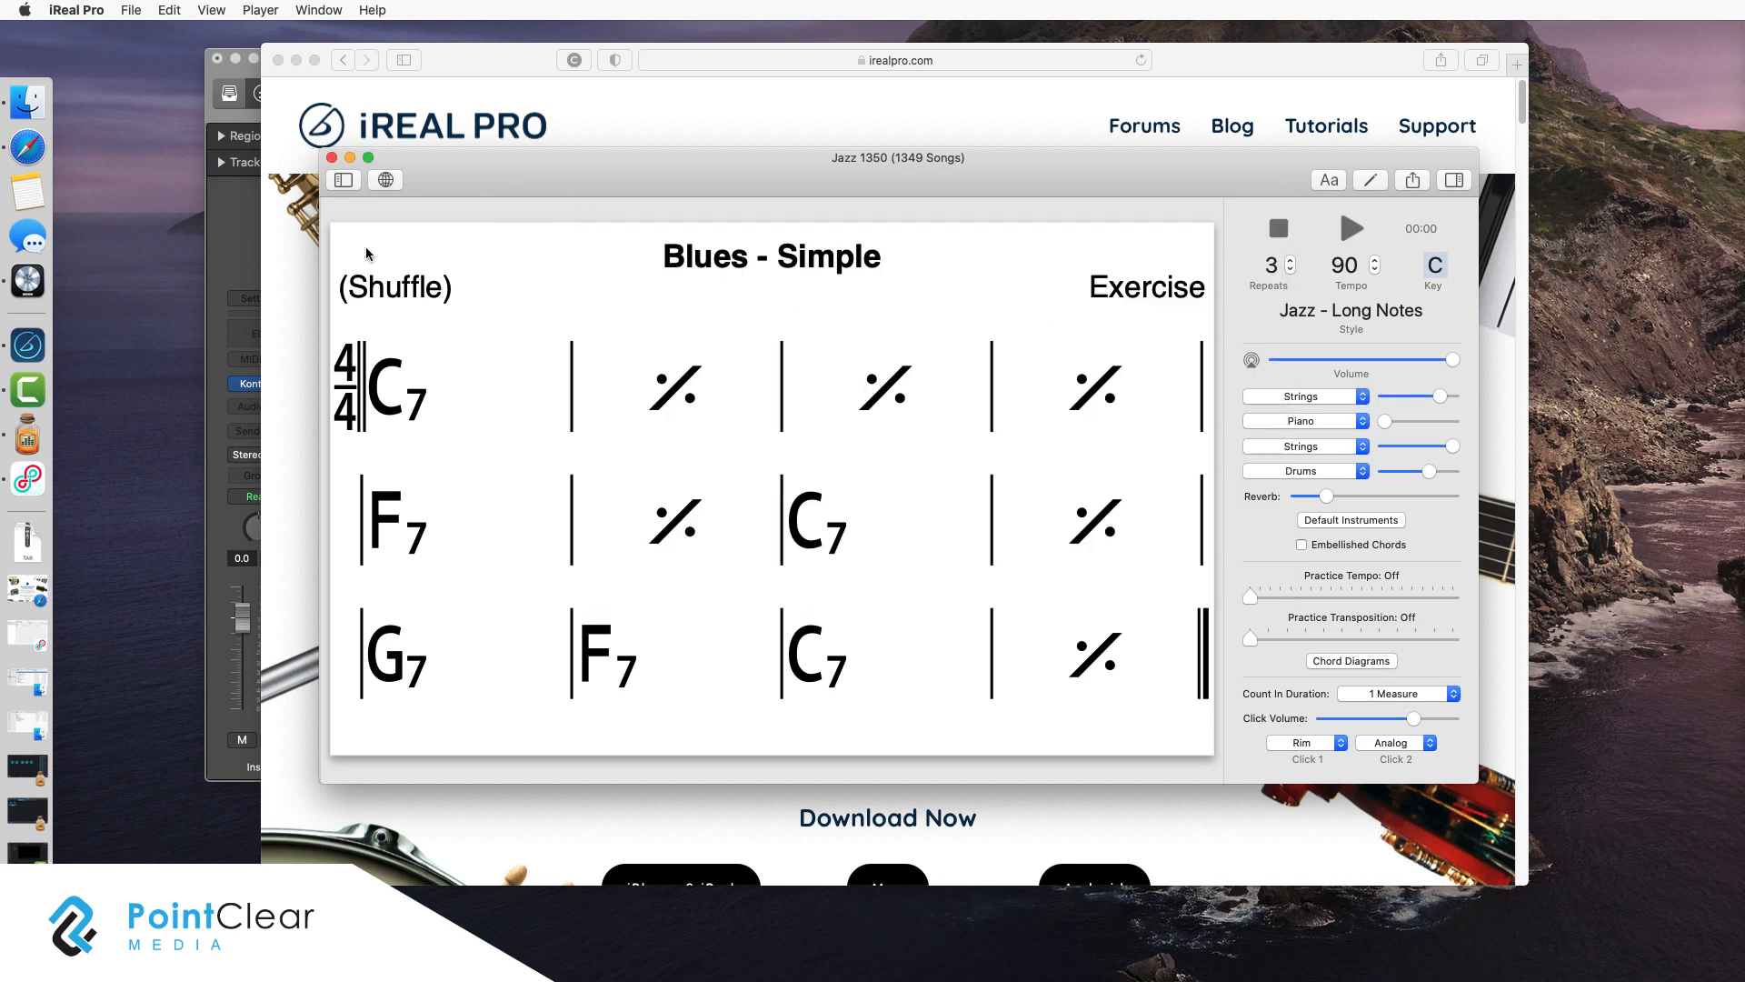
Switch to the Logic Pro project and examine the Fingerpick instrument loaded in Kontakt on the Inst 1 track.
{"action": "left_click", "coordinate": [350, 158]}
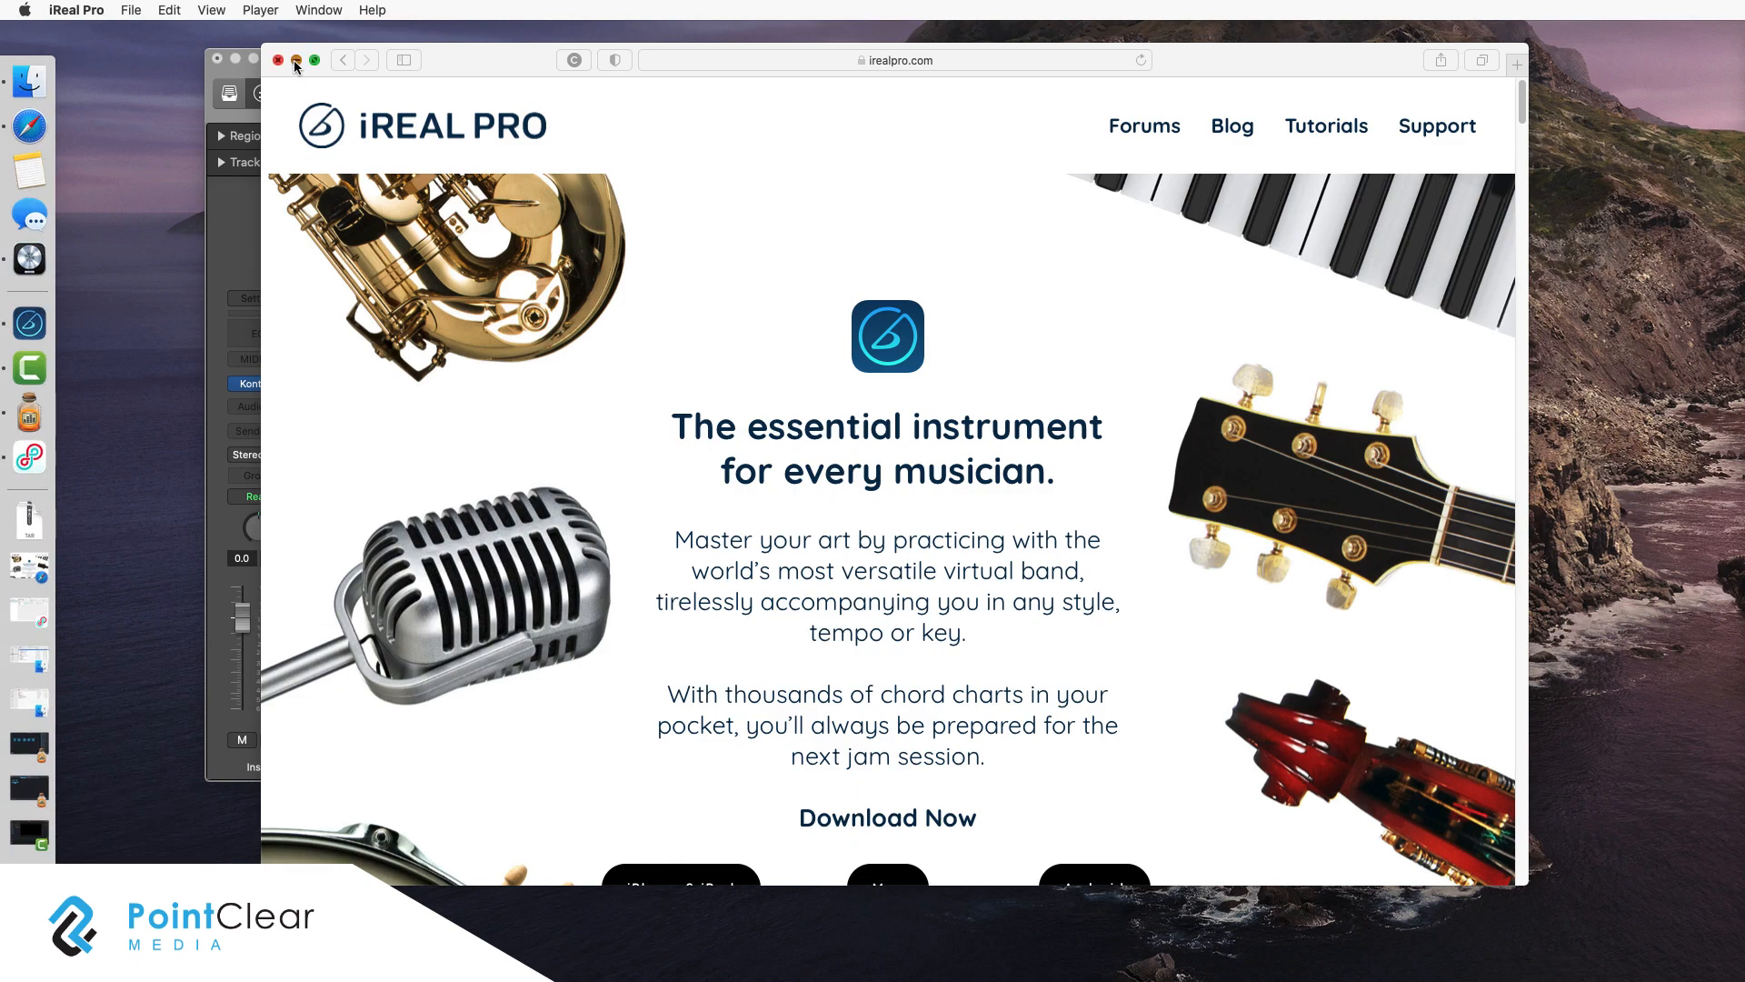
{"action": "left_click", "coordinate": [296, 60]}
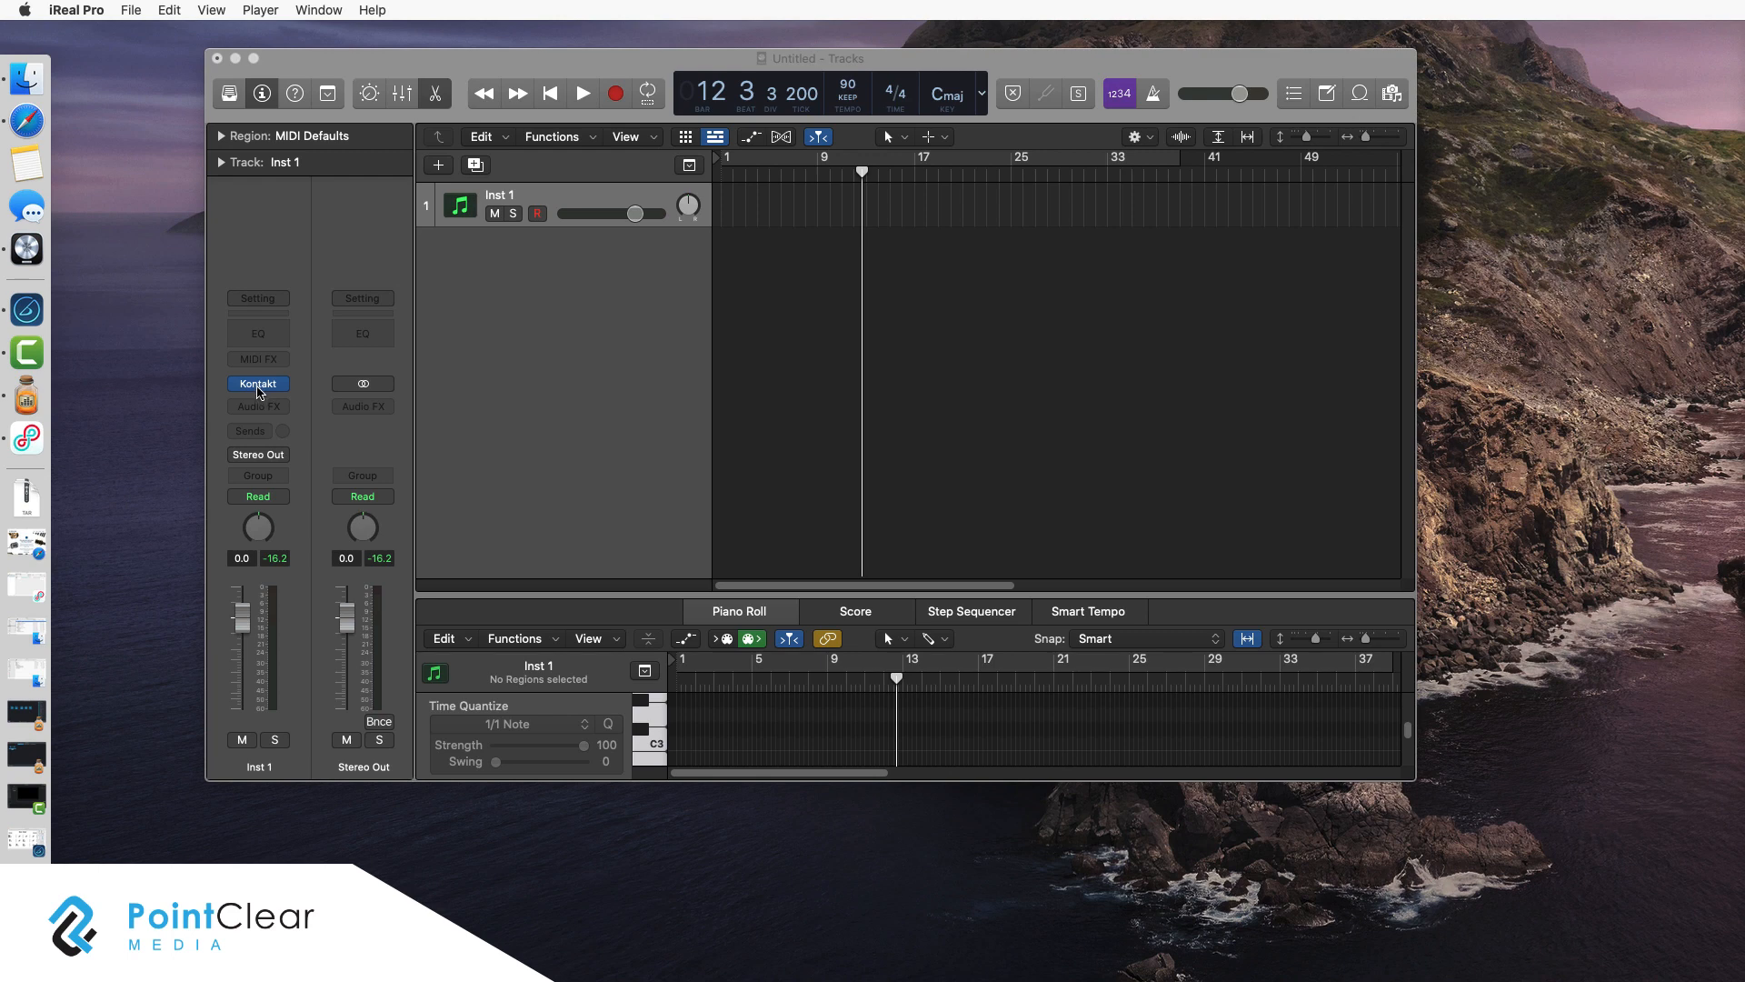
{"action": "left_click", "coordinate": [259, 384]}
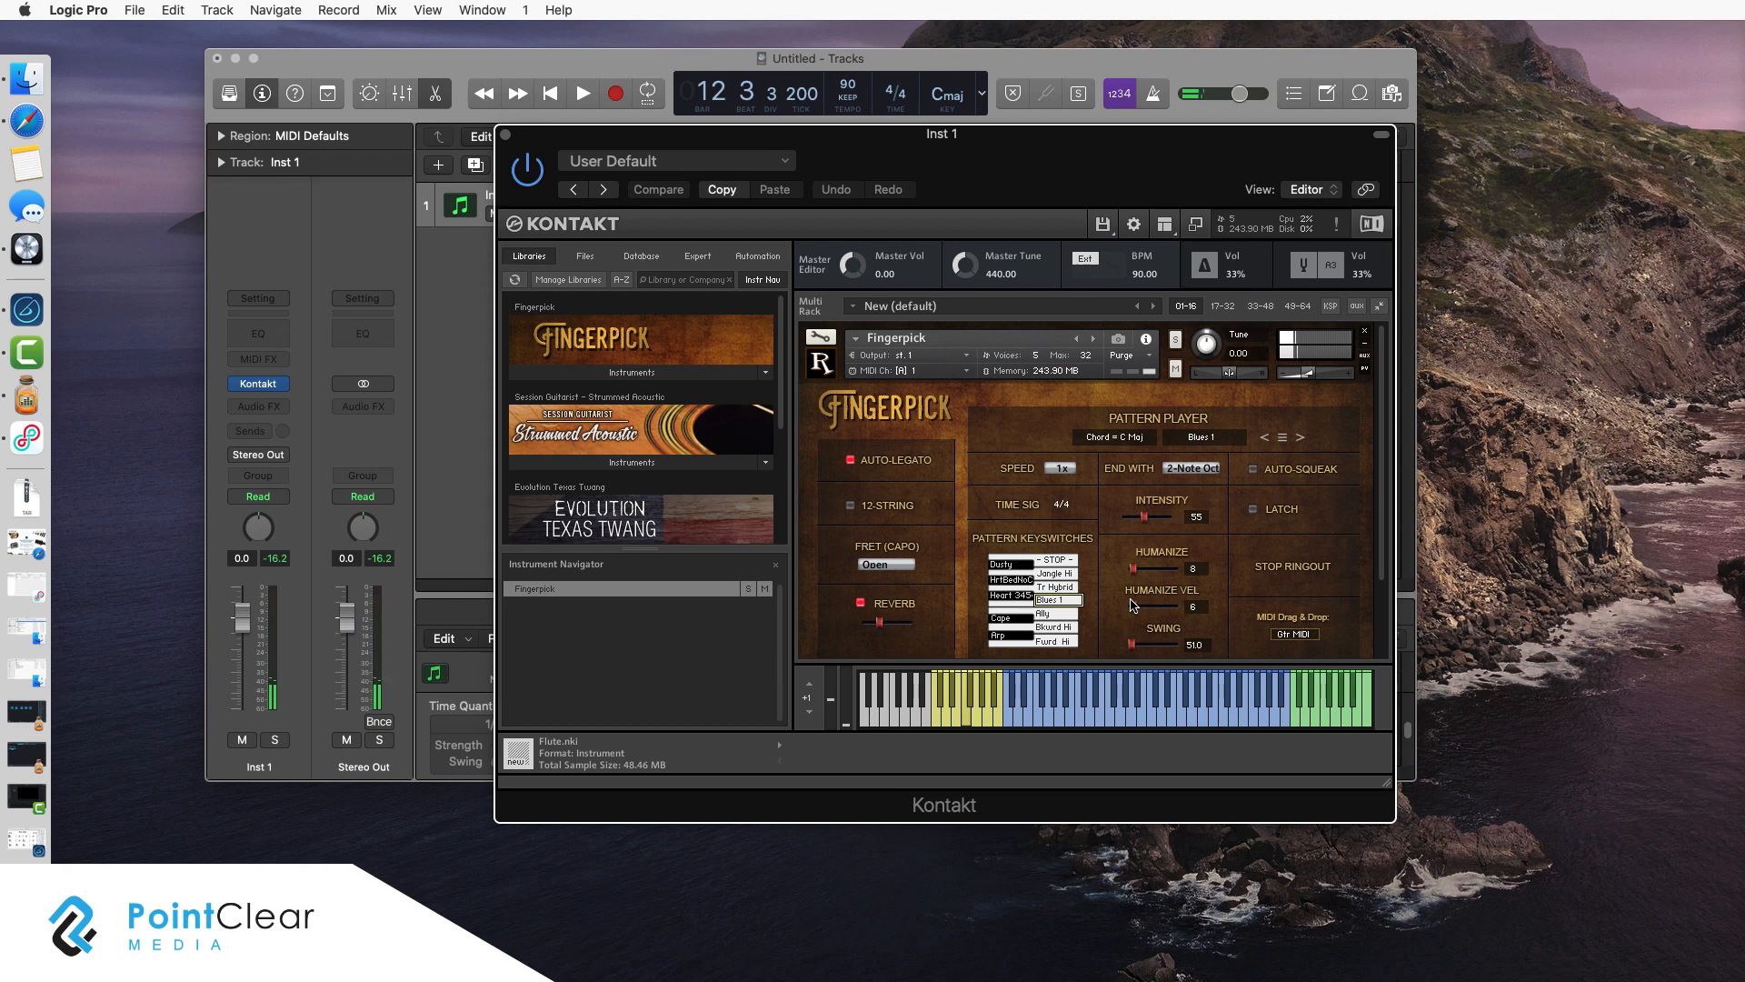
{"action": "left_click", "coordinate": [506, 137]}
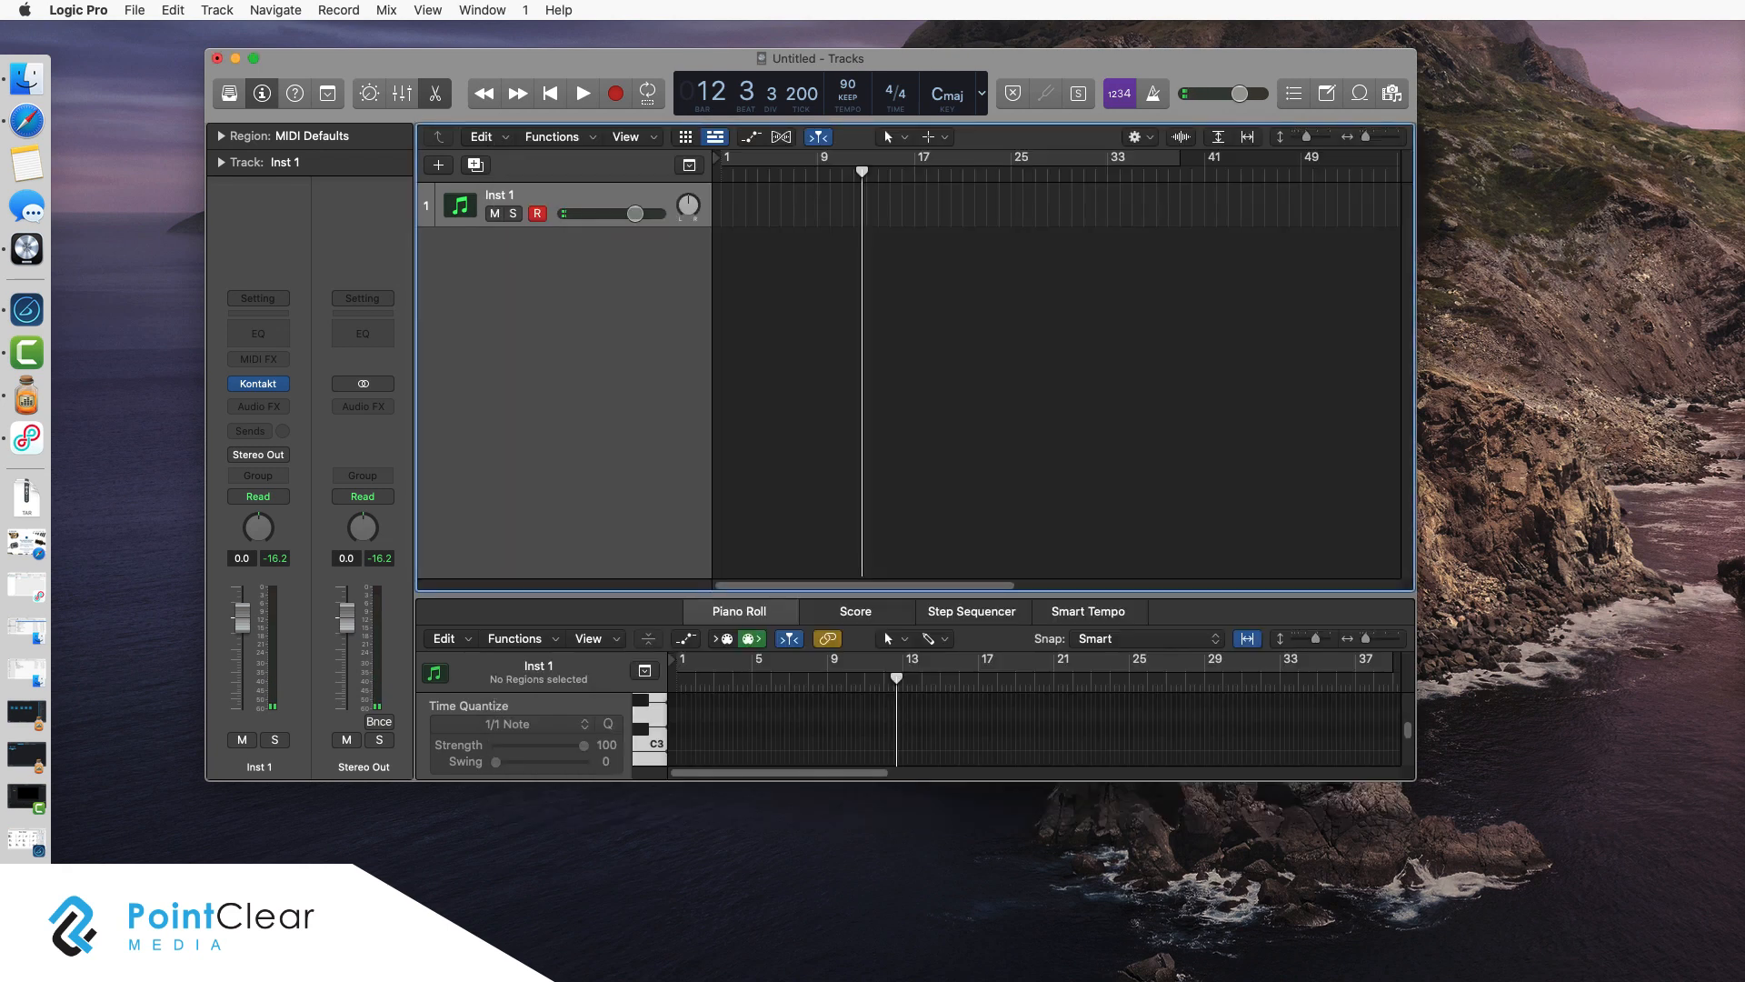
Import the exported MIDI file from the desktop at bar 1 and move its Piano region onto the Inst 1 track.
{"action": "key", "text": "super+Tab"}
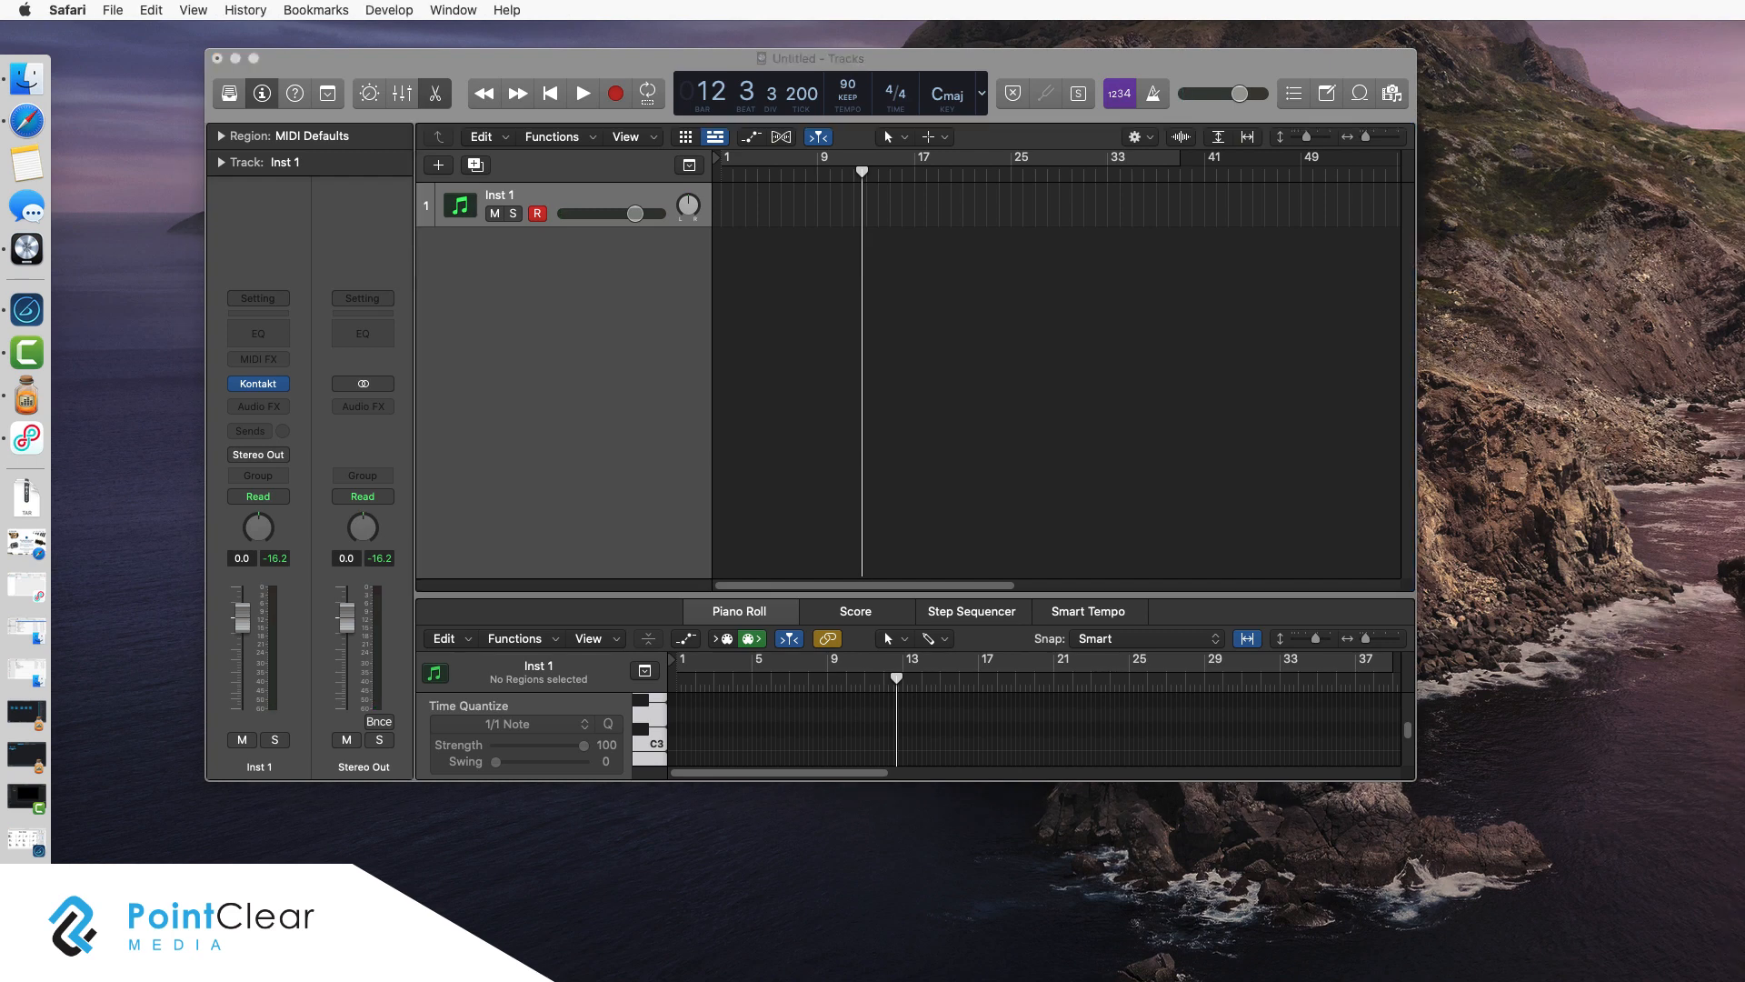
{"action": "left_click_drag", "start_coordinate": [1743, 382], "coordinate": [745, 281]}
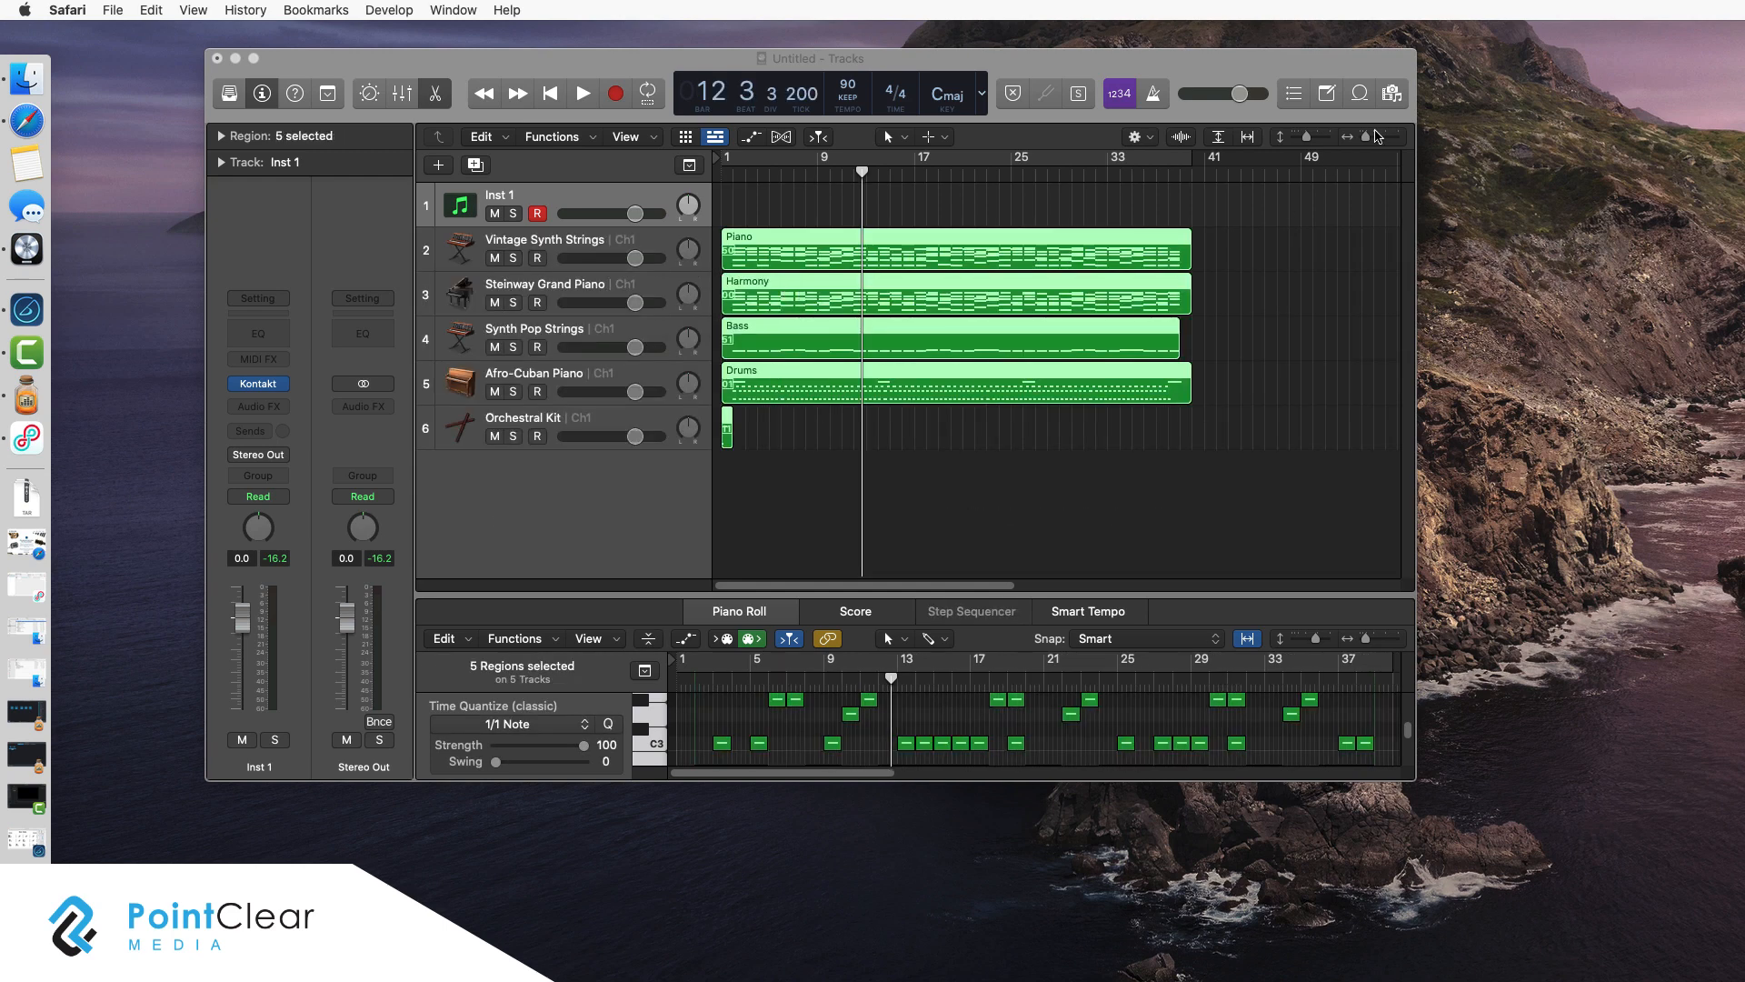
{"action": "left_click_drag", "start_coordinate": [1367, 137], "coordinate": [1373, 143]}
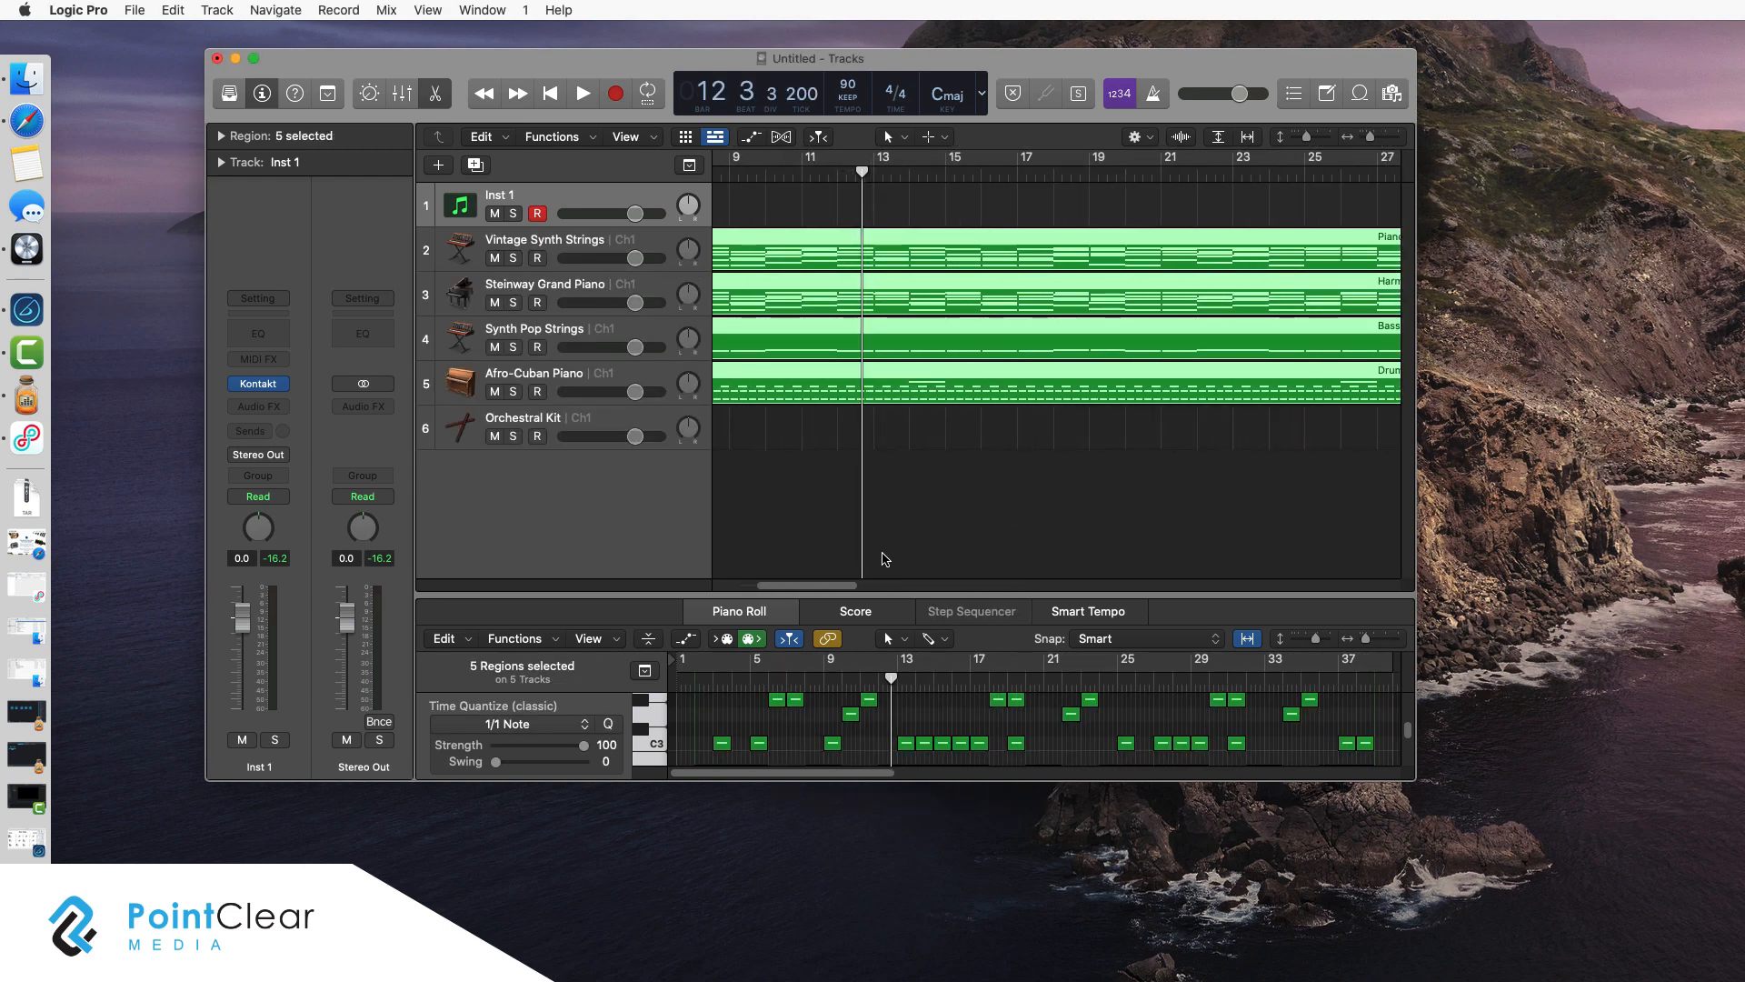
{"action": "left_click_drag", "start_coordinate": [844, 586], "coordinate": [795, 518]}
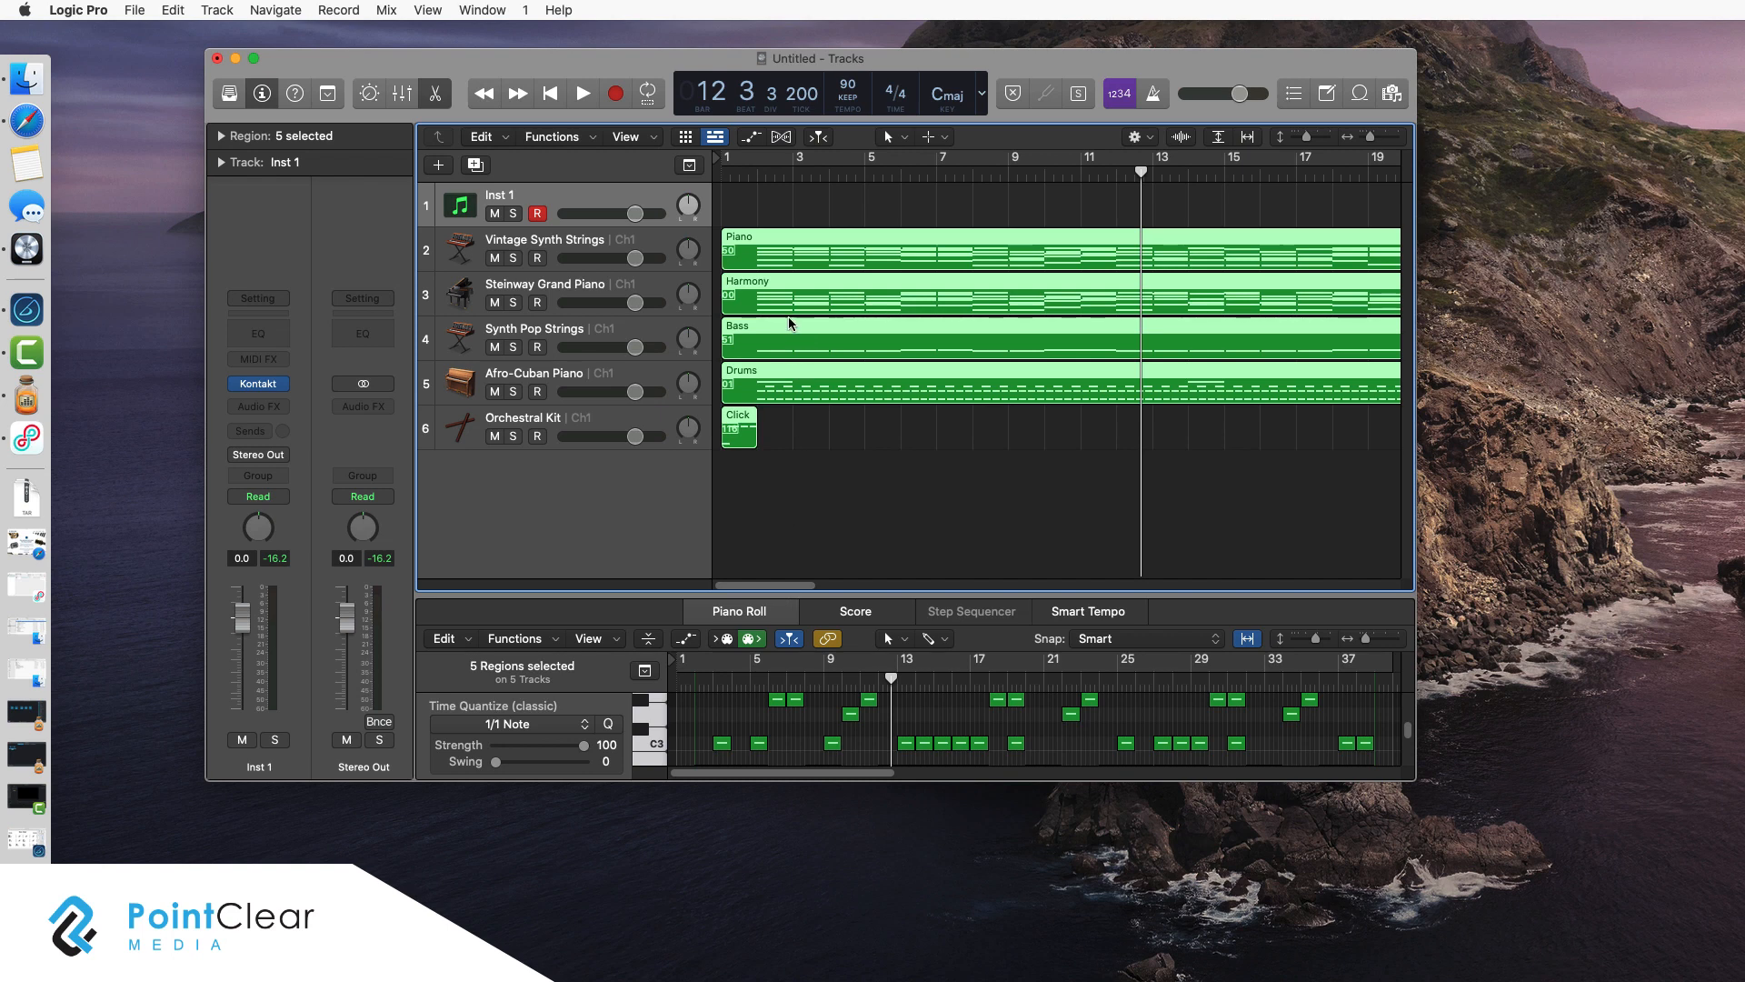
{"action": "left_click", "coordinate": [833, 220]}
{"action": "left_click_drag", "start_coordinate": [825, 252], "coordinate": [825, 208]}
Mute the five imported tracks, from Vintage Synth Strings through Orchestral Kit.
{"action": "left_click", "coordinate": [495, 259]}
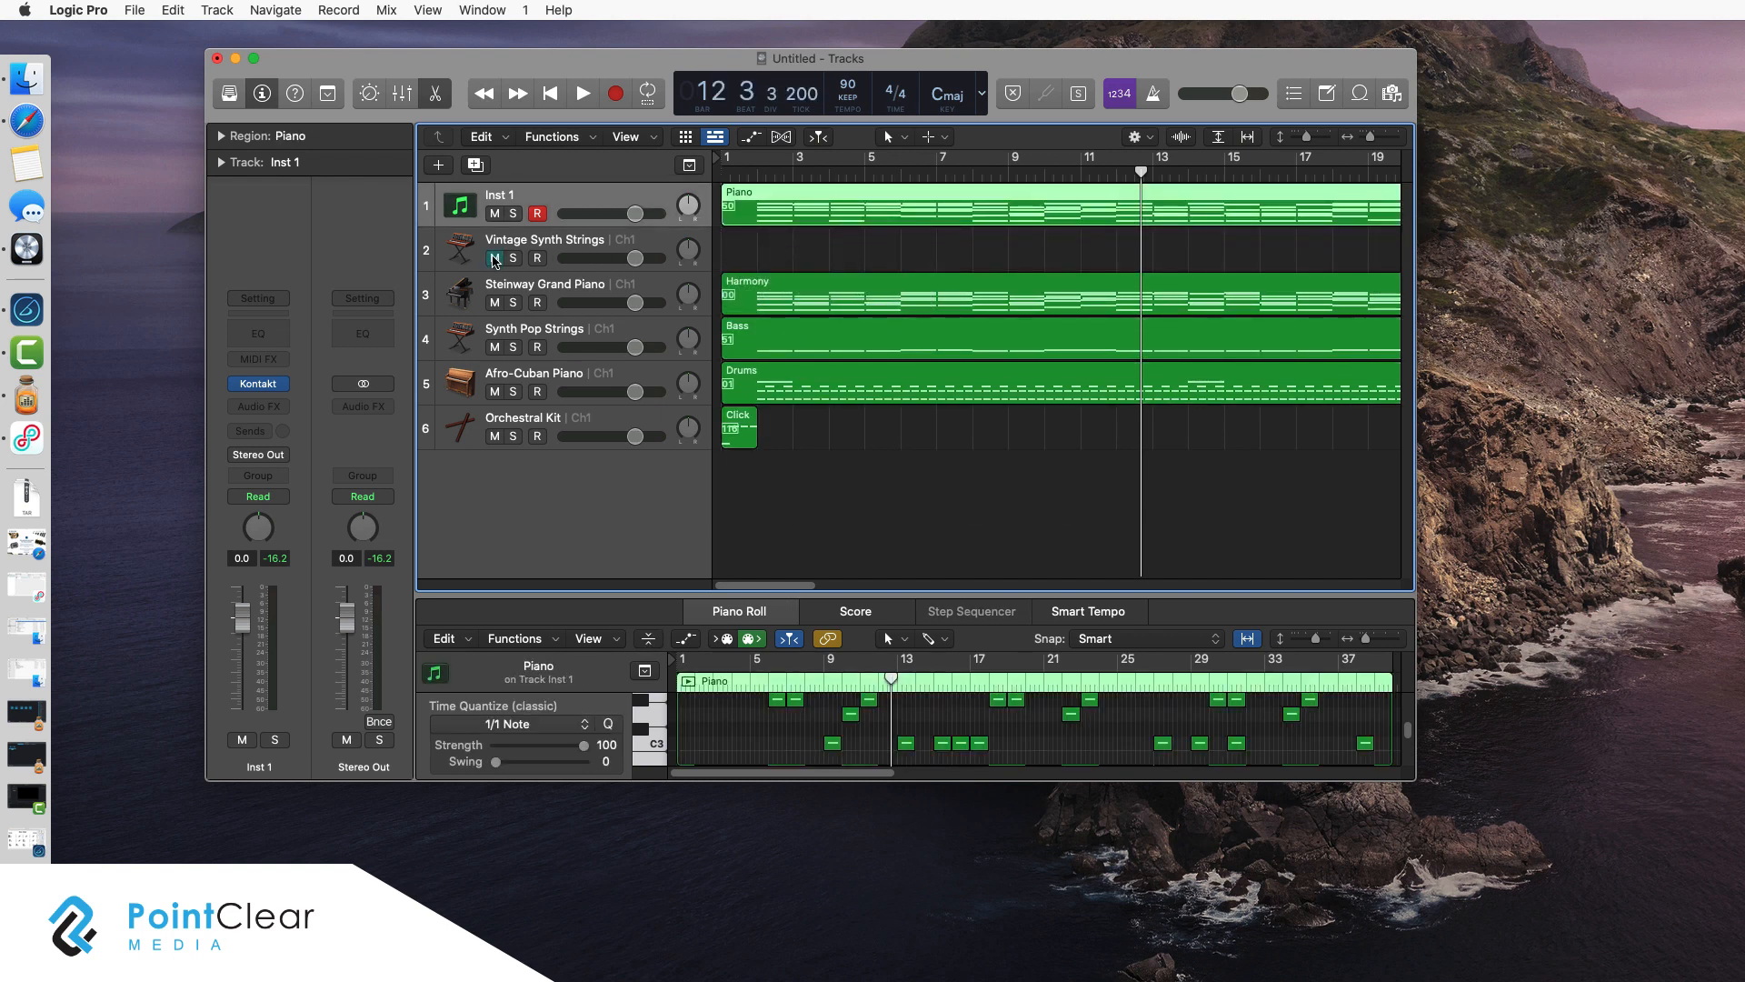
{"action": "left_click", "coordinate": [494, 303]}
{"action": "left_click", "coordinate": [495, 347]}
{"action": "left_click", "coordinate": [494, 392]}
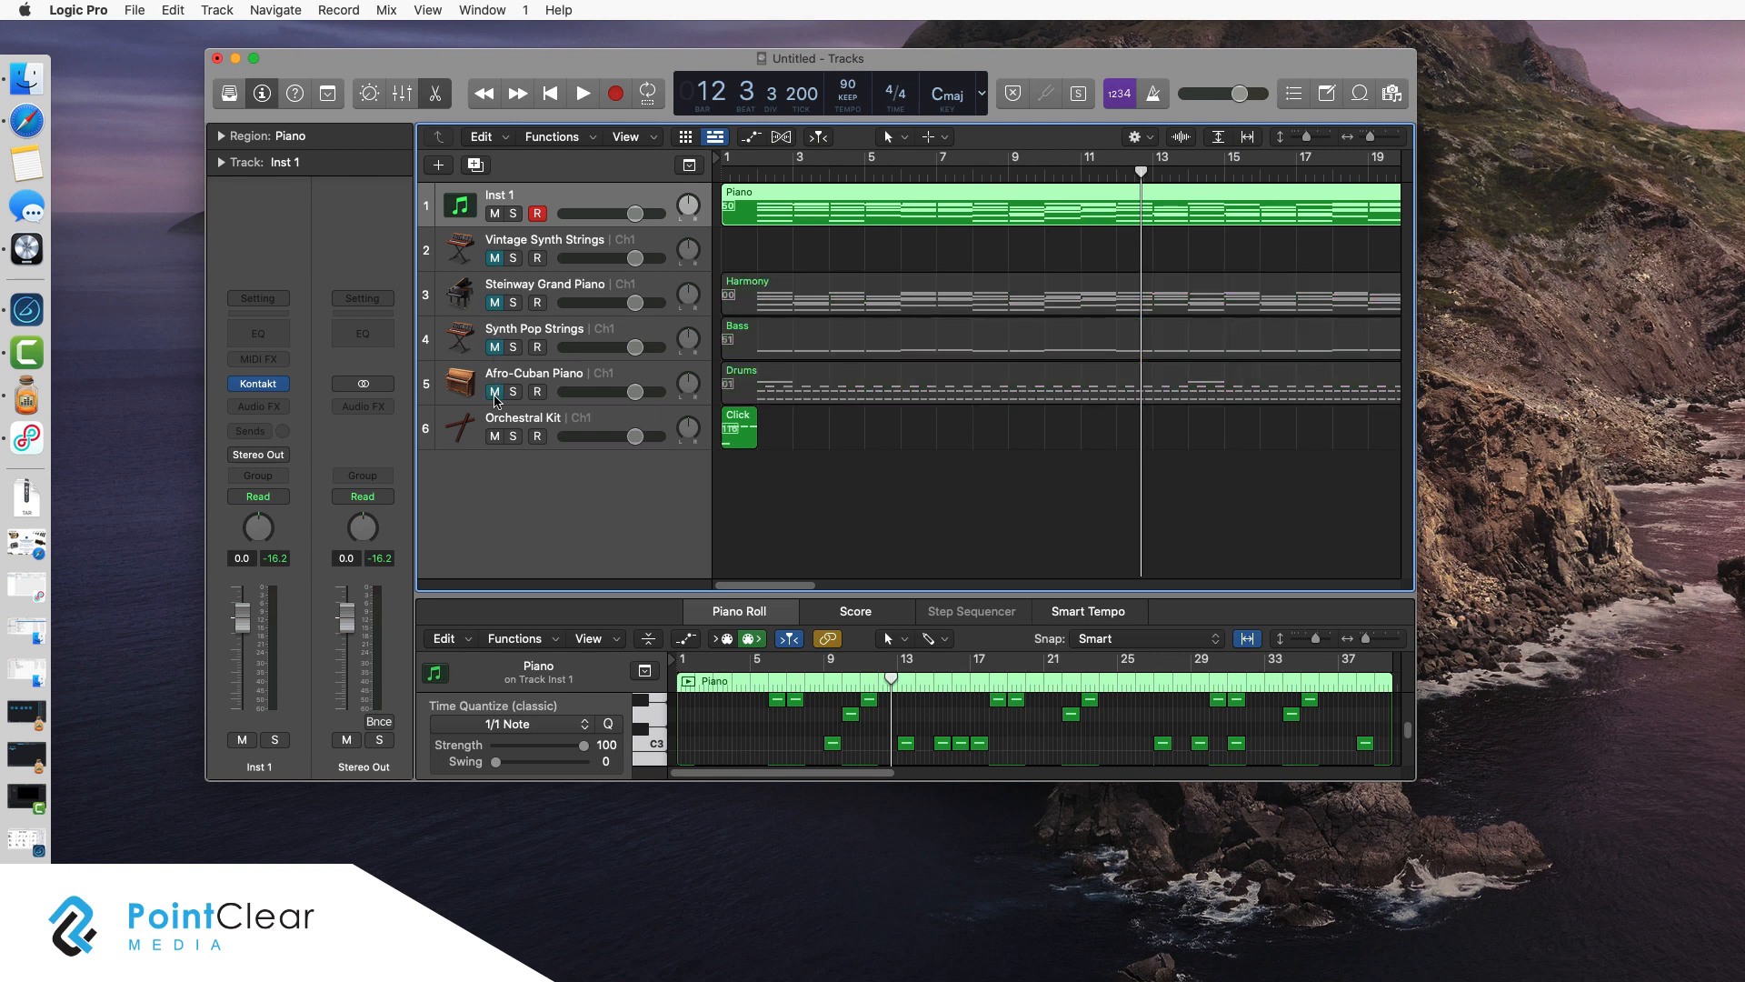
{"action": "left_click", "coordinate": [495, 437]}
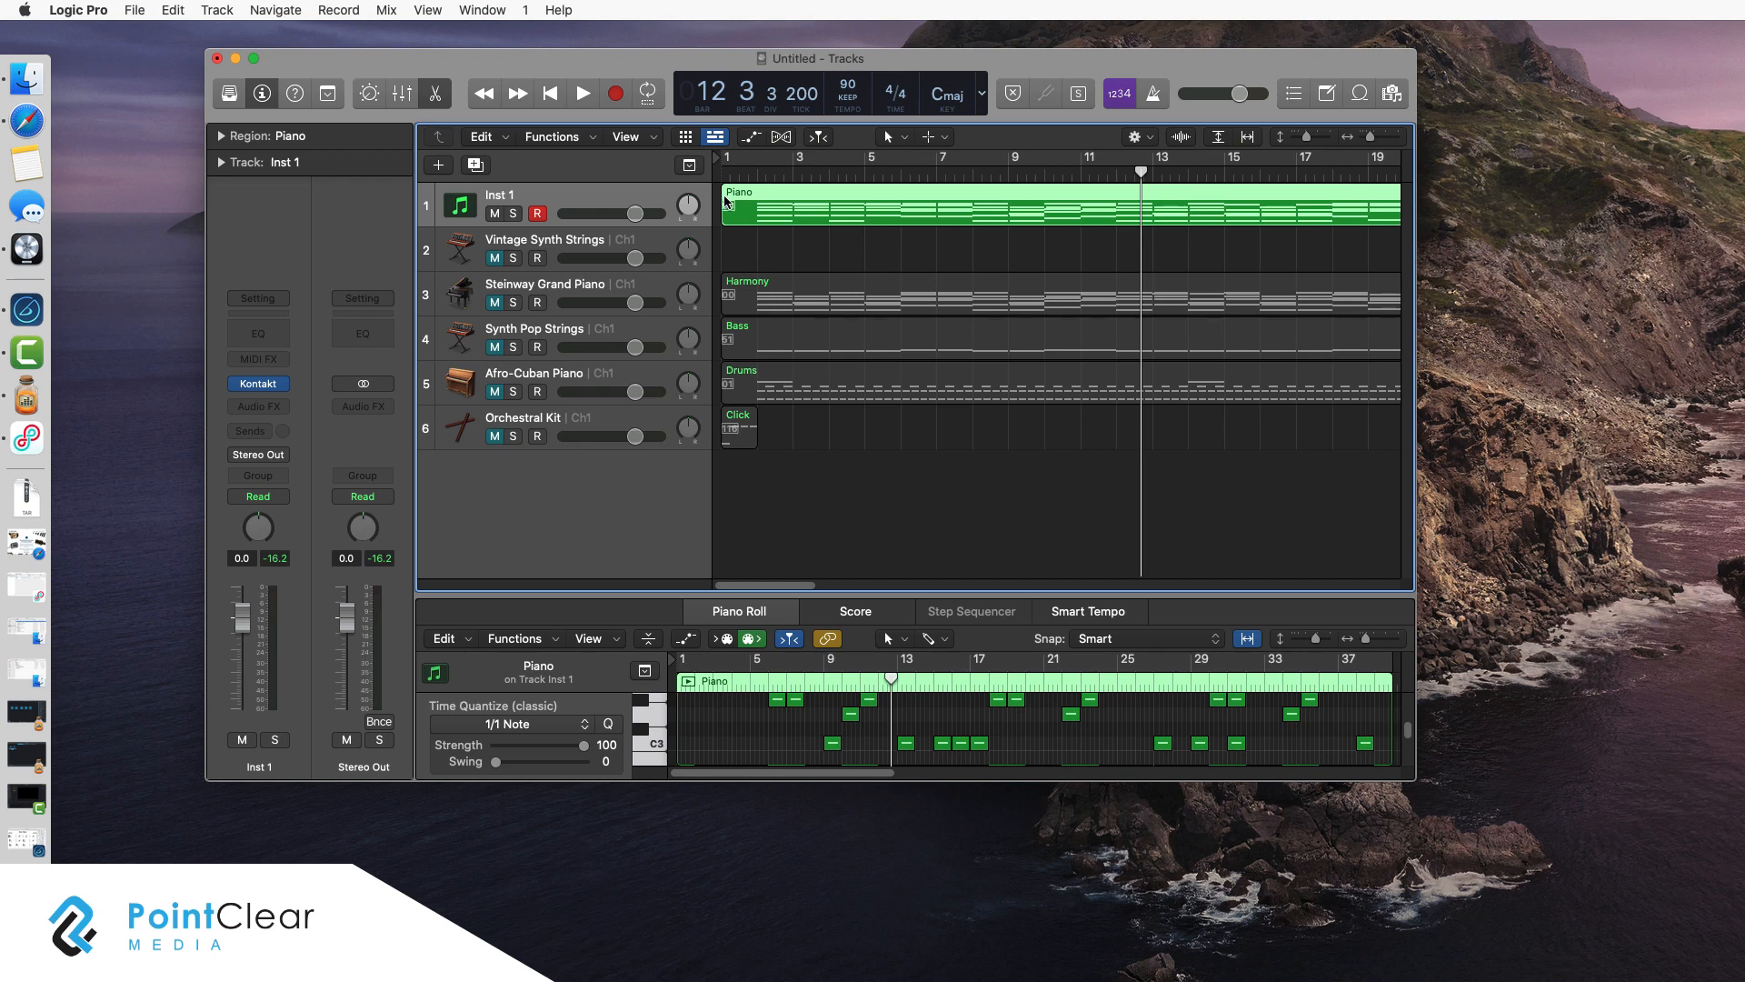
Delete the first bar across all tracks and move the remaining regions back to start at bar 1.
{"action": "left_click_drag", "start_coordinate": [718, 185], "coordinate": [752, 452]}
{"action": "key", "text": "Delete"}
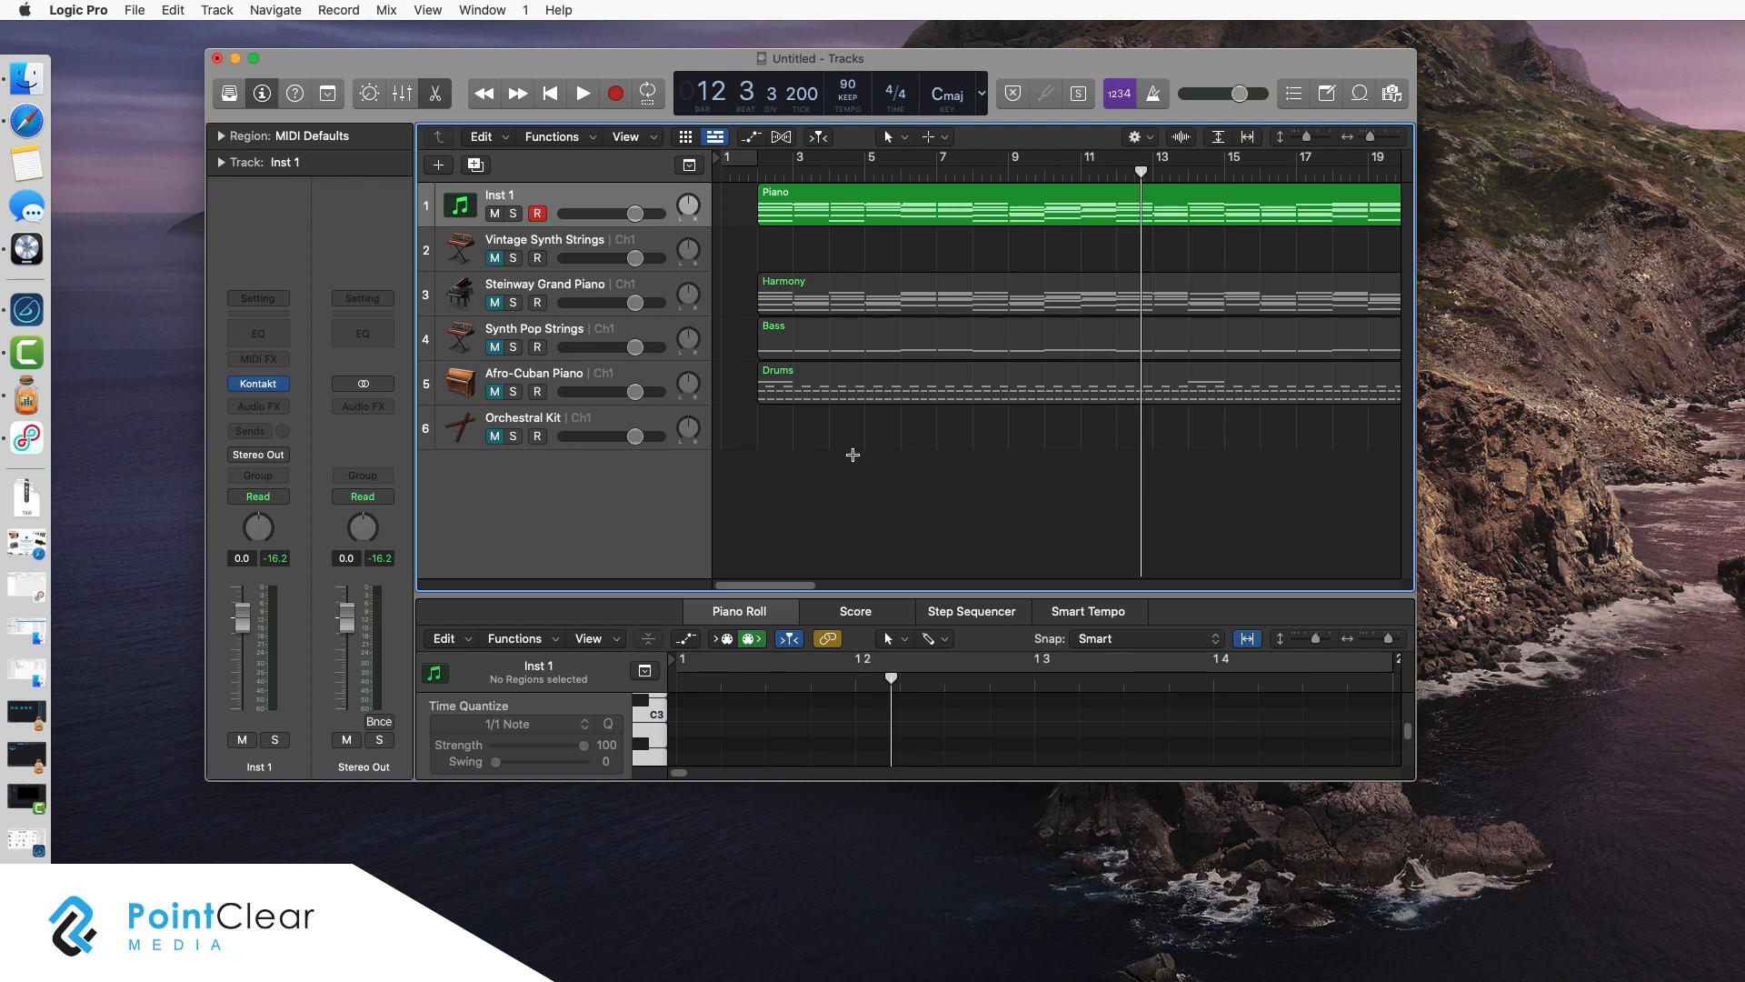
{"action": "key", "text": "super+a"}
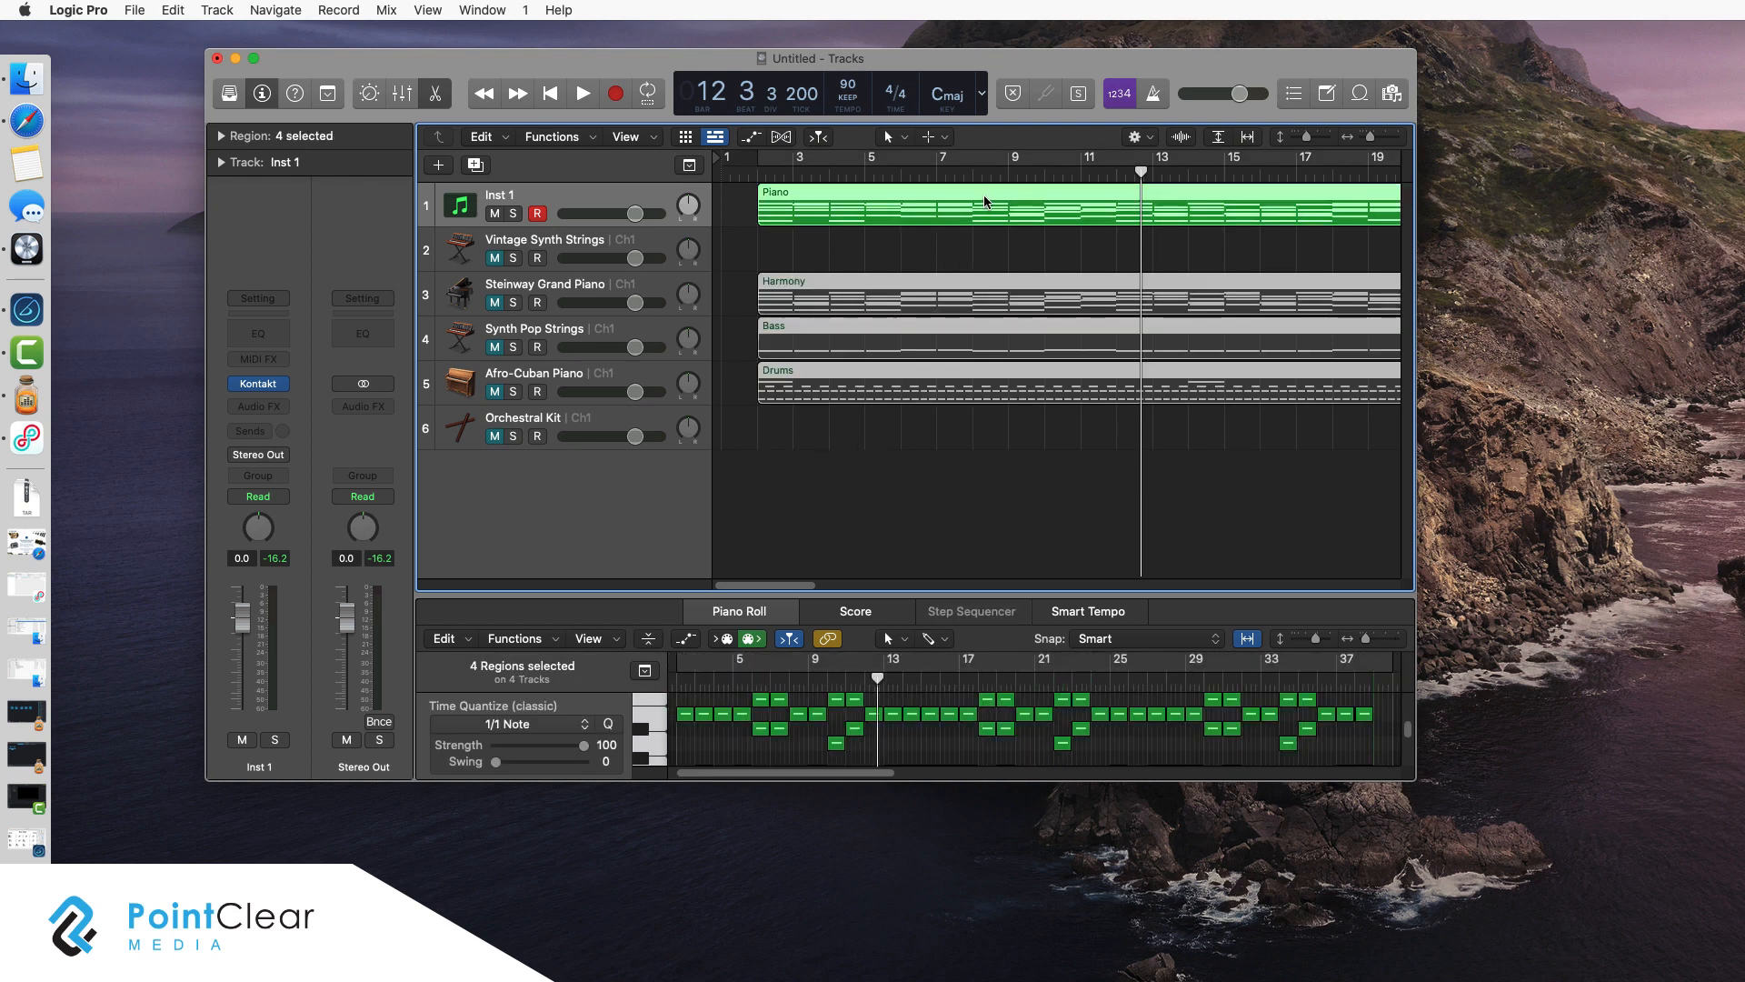
{"action": "left_click_drag", "start_coordinate": [987, 202], "coordinate": [916, 198]}
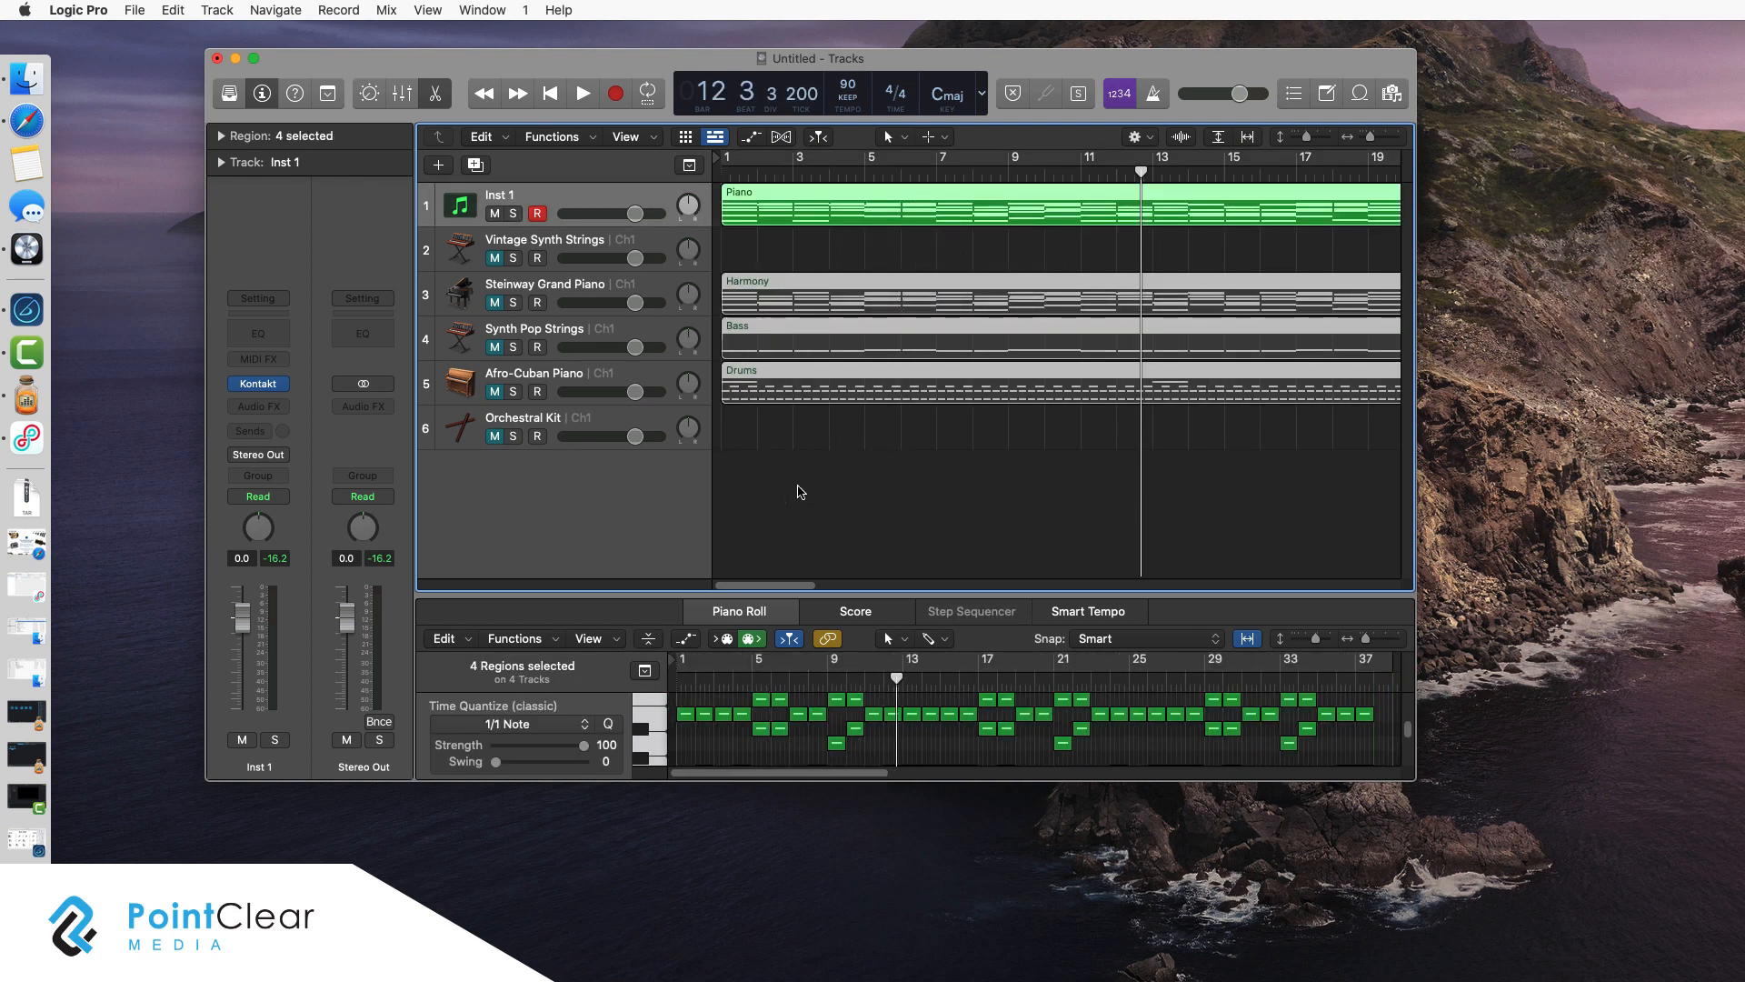
Enlarge the Piano Roll editor to show the Piano region's notes across more octaves.
{"action": "left_click_drag", "start_coordinate": [802, 607], "coordinate": [906, 299]}
{"action": "key", "text": "super+j"}
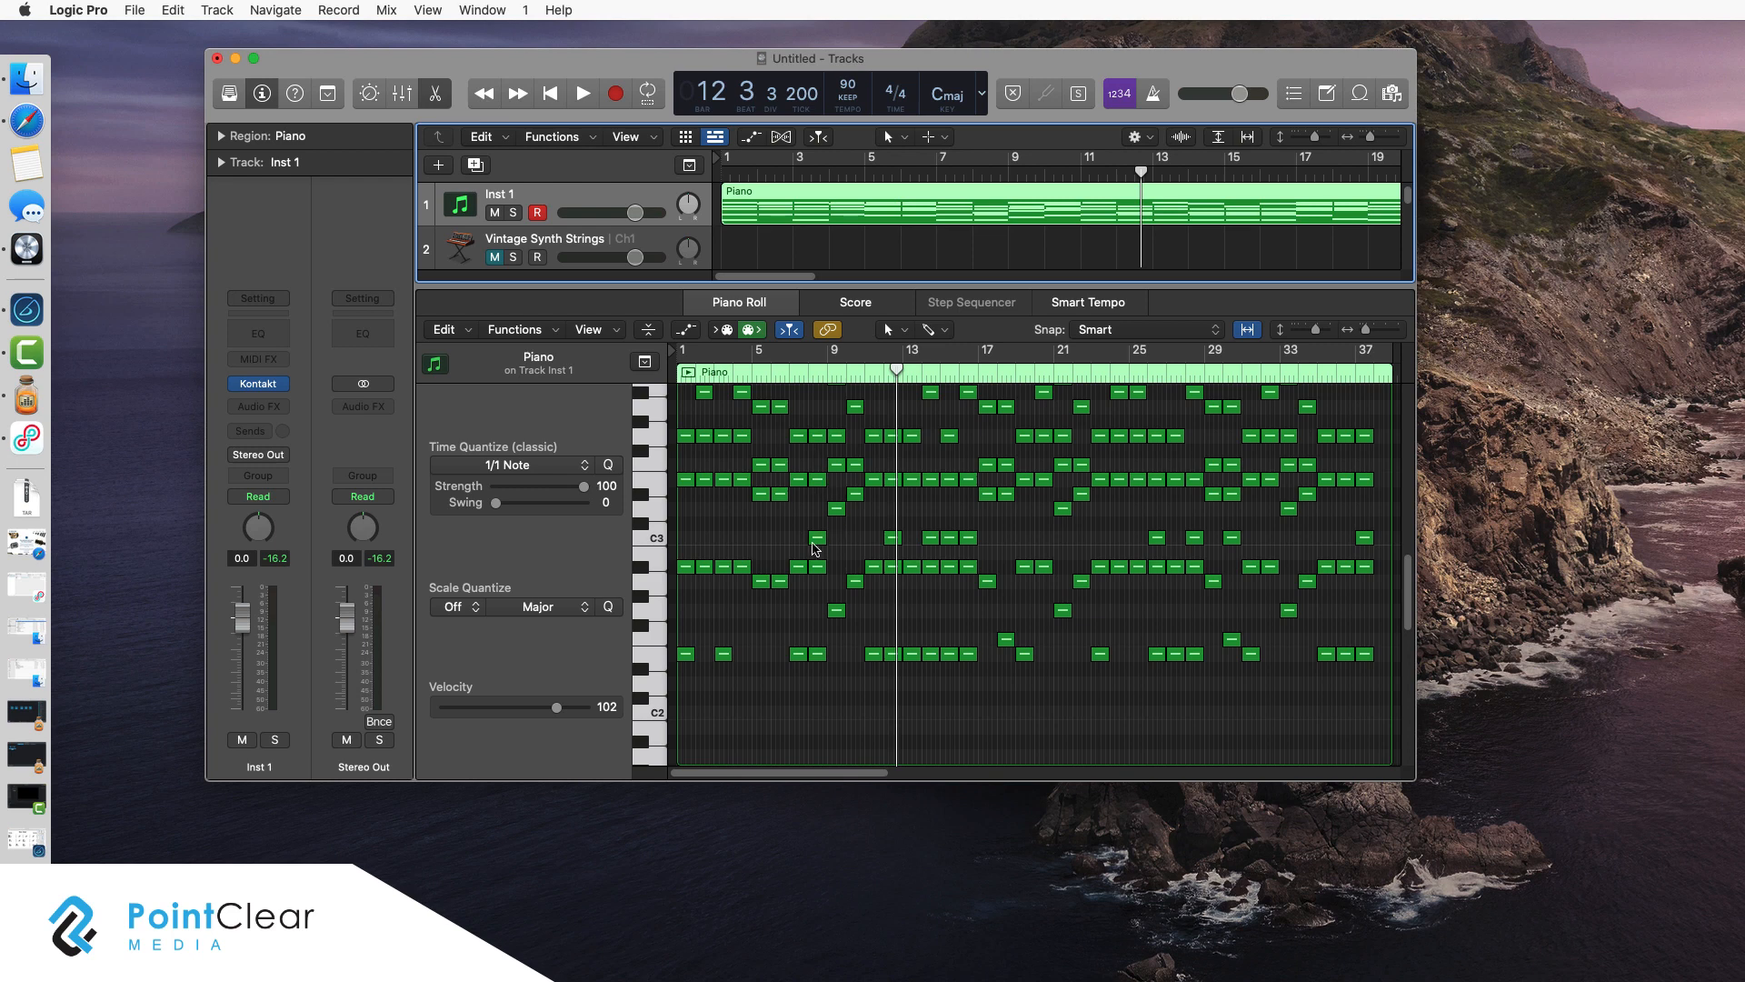
{"action": "scroll", "coordinate": [813, 546], "scroll_direction": "up", "scroll_amount": 1}
{"action": "scroll", "coordinate": [812, 545], "scroll_direction": "up", "scroll_amount": 1}
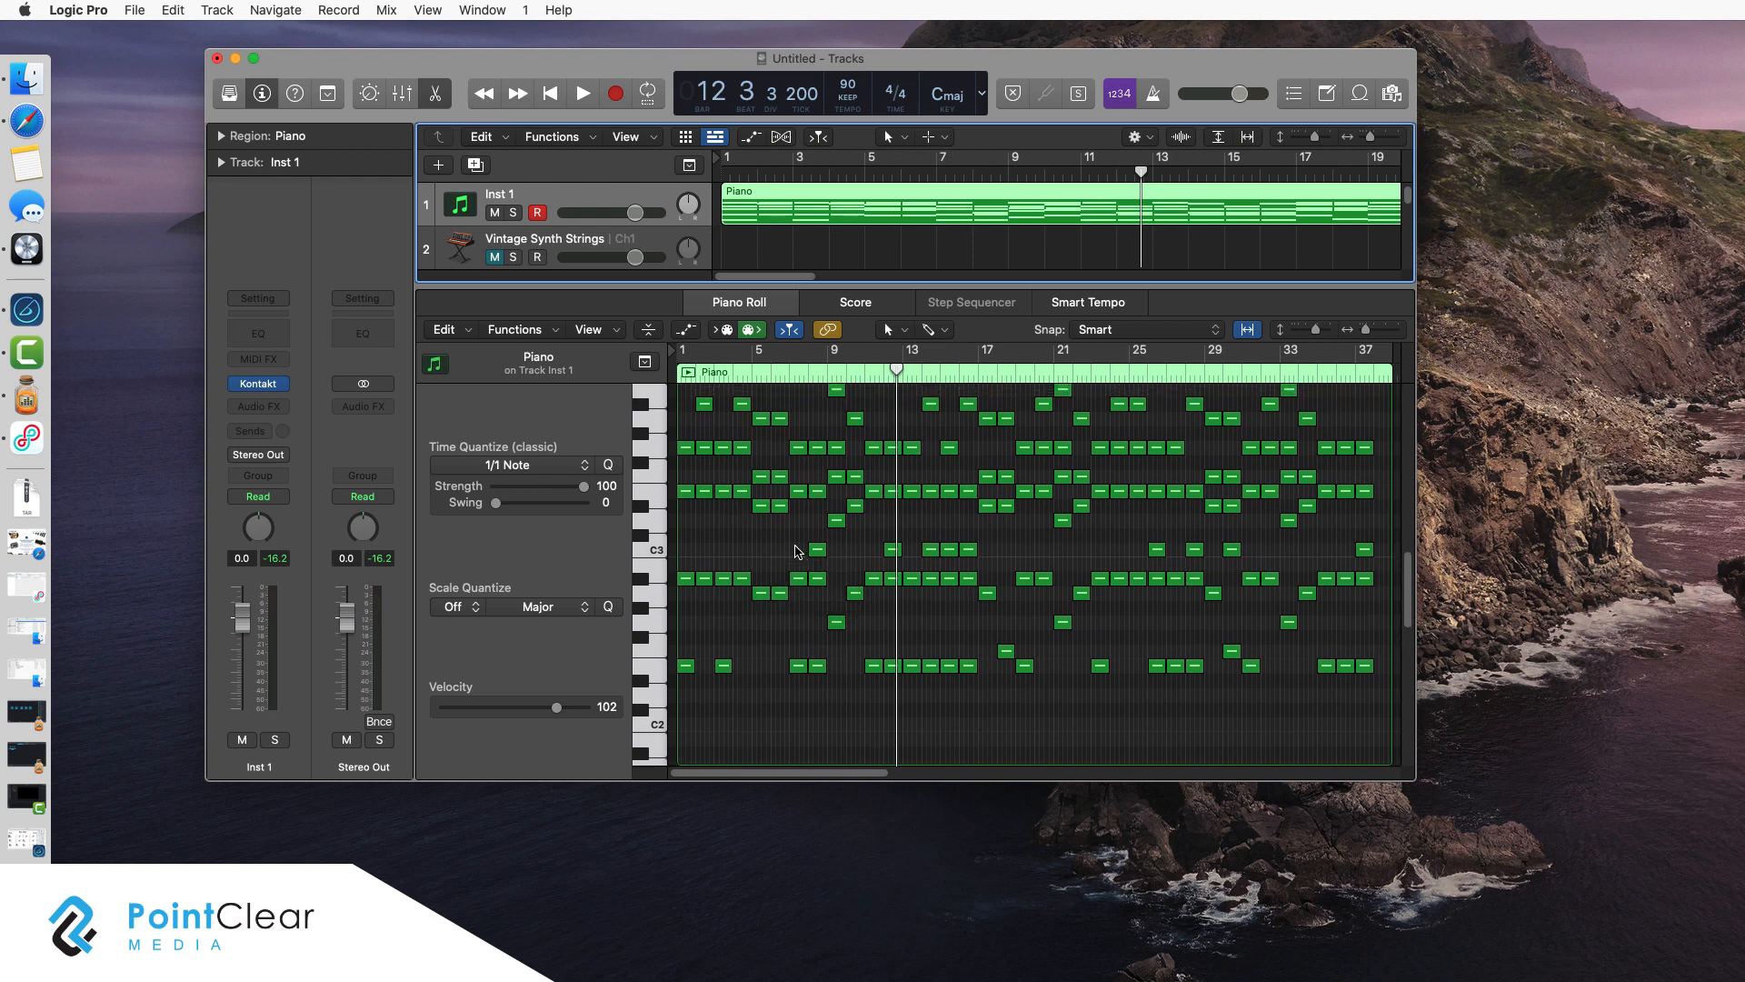
{"action": "scroll", "coordinate": [795, 550], "scroll_direction": "up", "scroll_amount": 2}
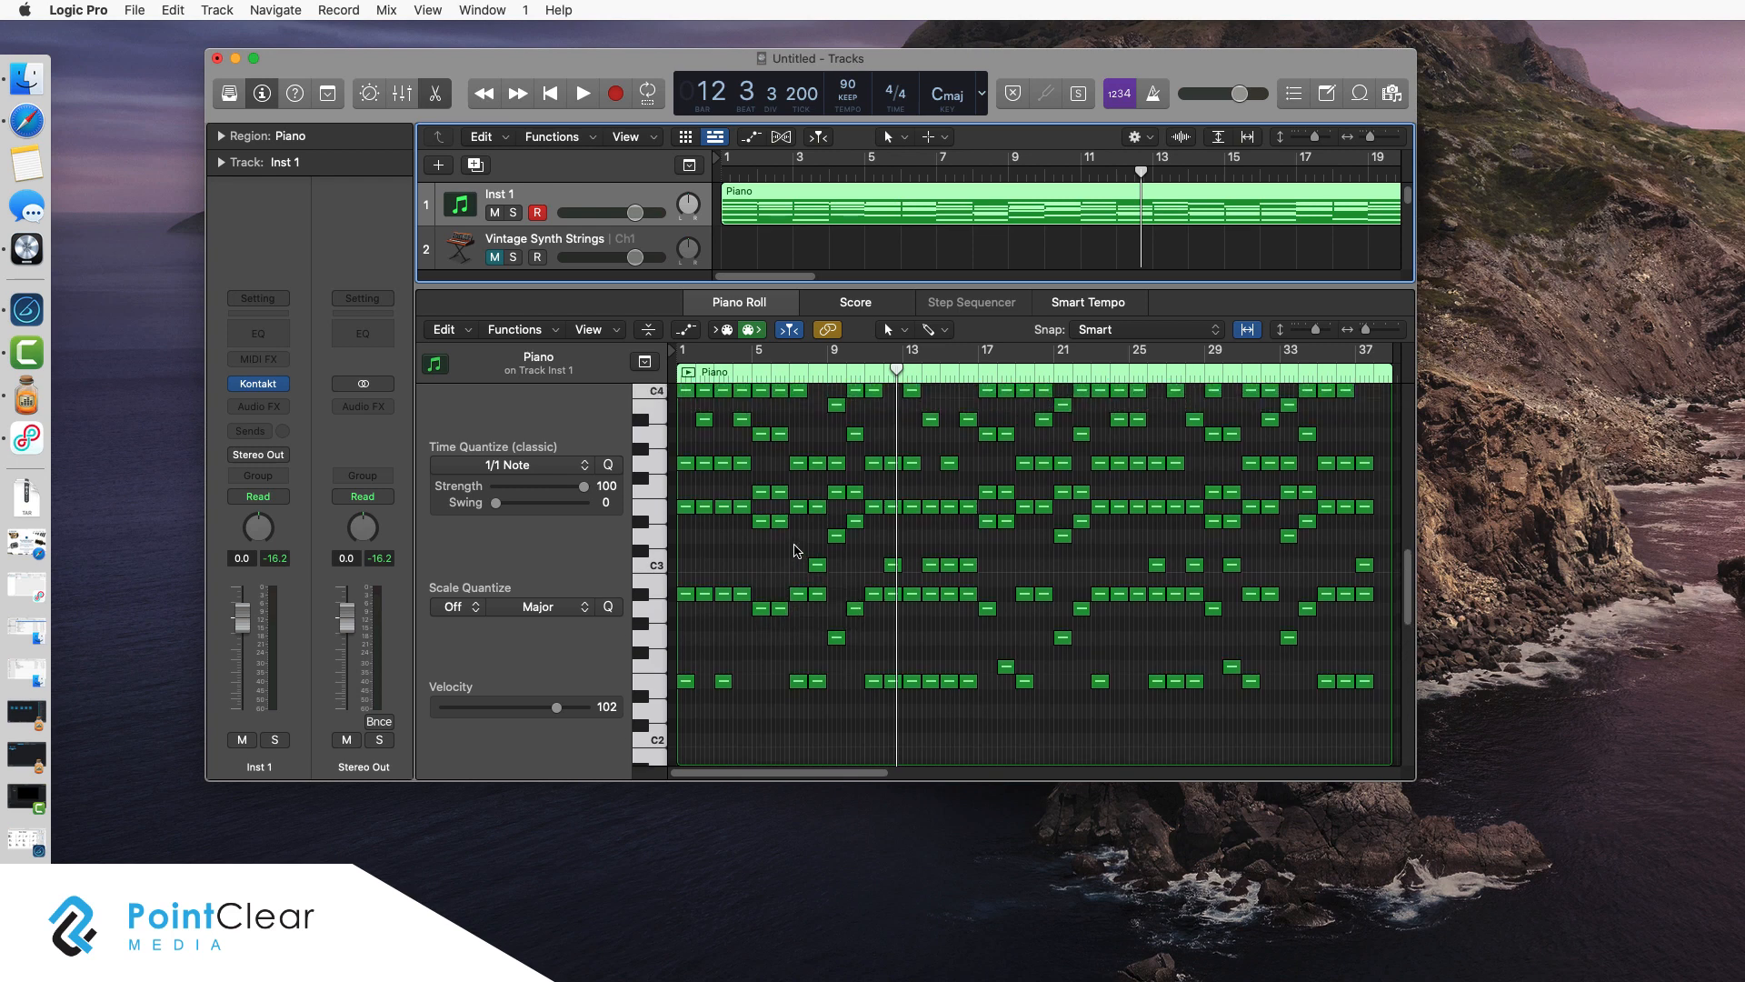
Transpose all notes in the Piano region up 12 semitones twice and audition a pitch on the Piano Roll keyboard.
{"action": "left_click", "coordinate": [773, 555]}
{"action": "key", "text": "super+a"}
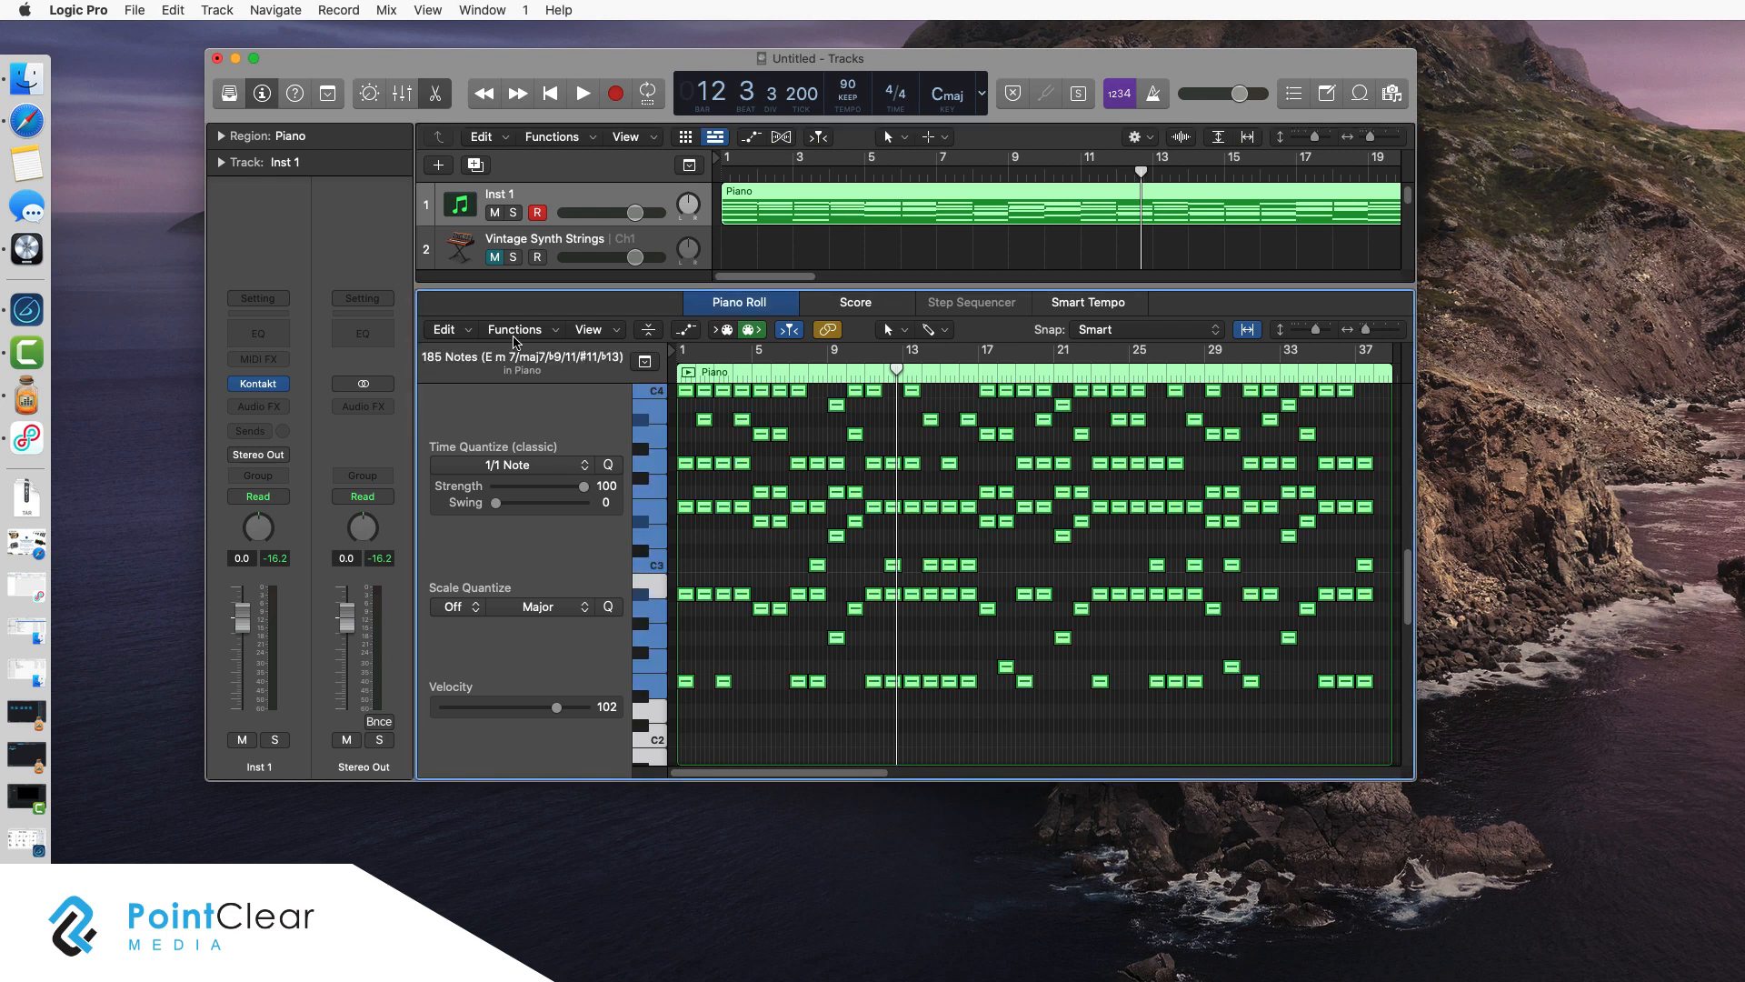
{"action": "left_click", "coordinate": [445, 329]}
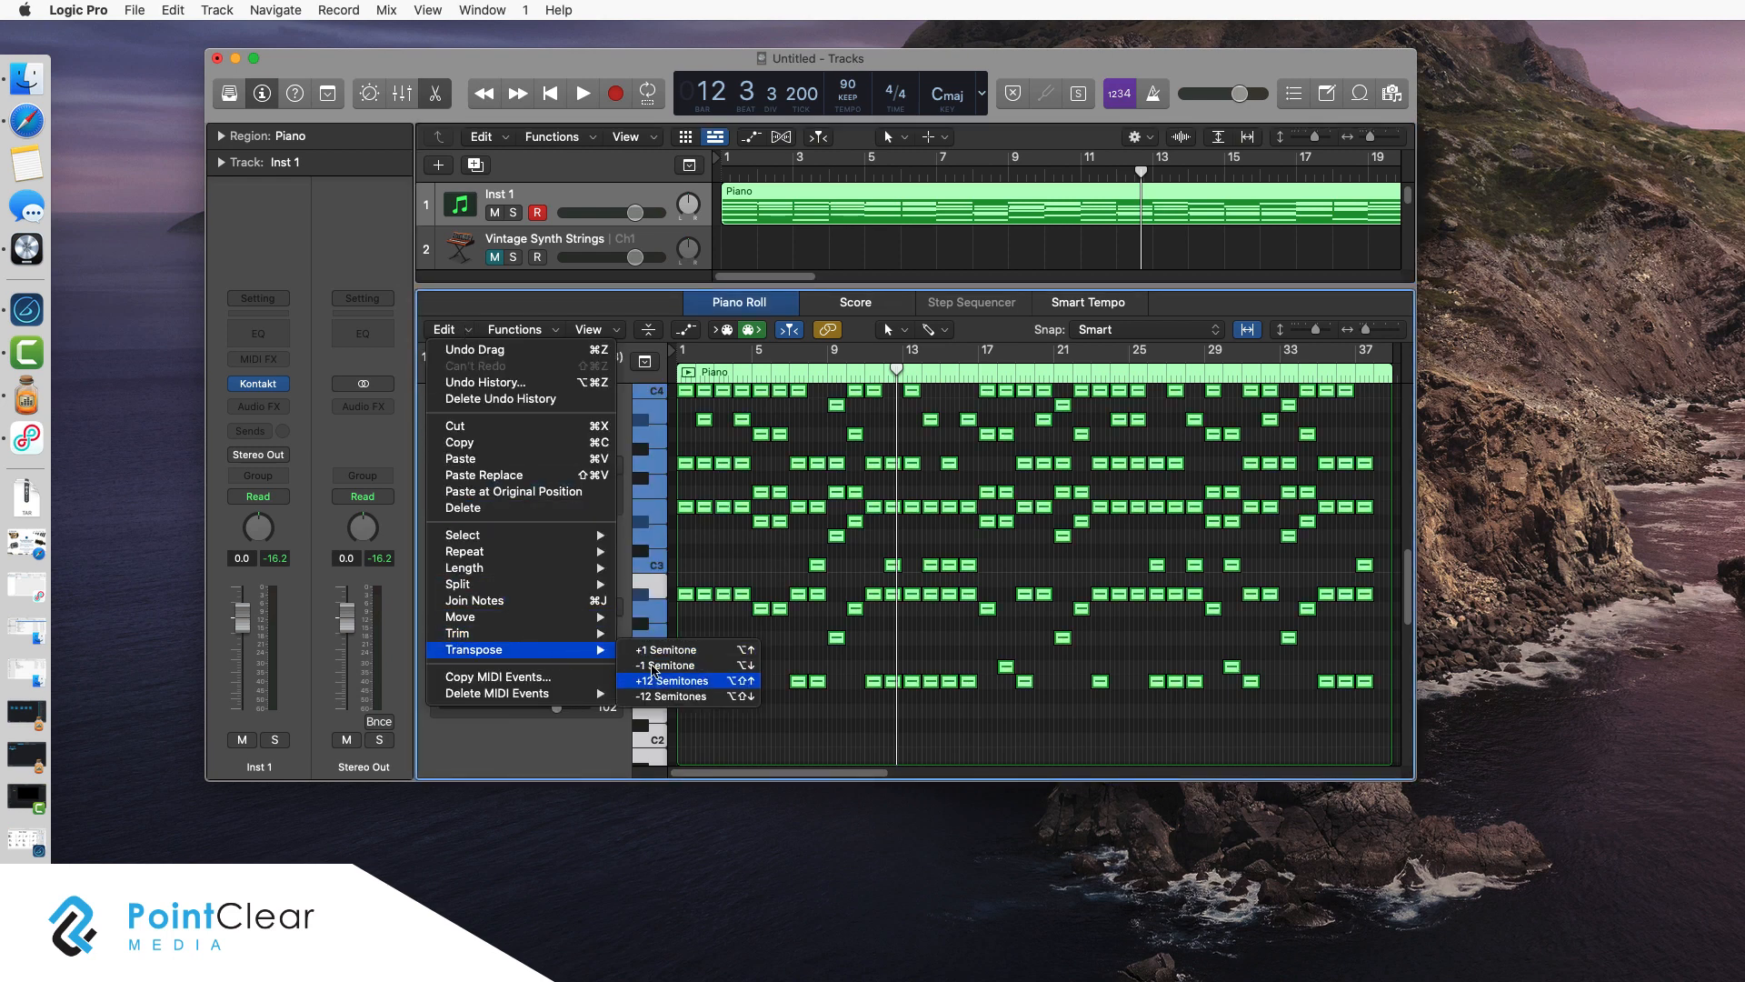
{"action": "left_click", "coordinate": [668, 681]}
{"action": "left_click", "coordinate": [468, 330]}
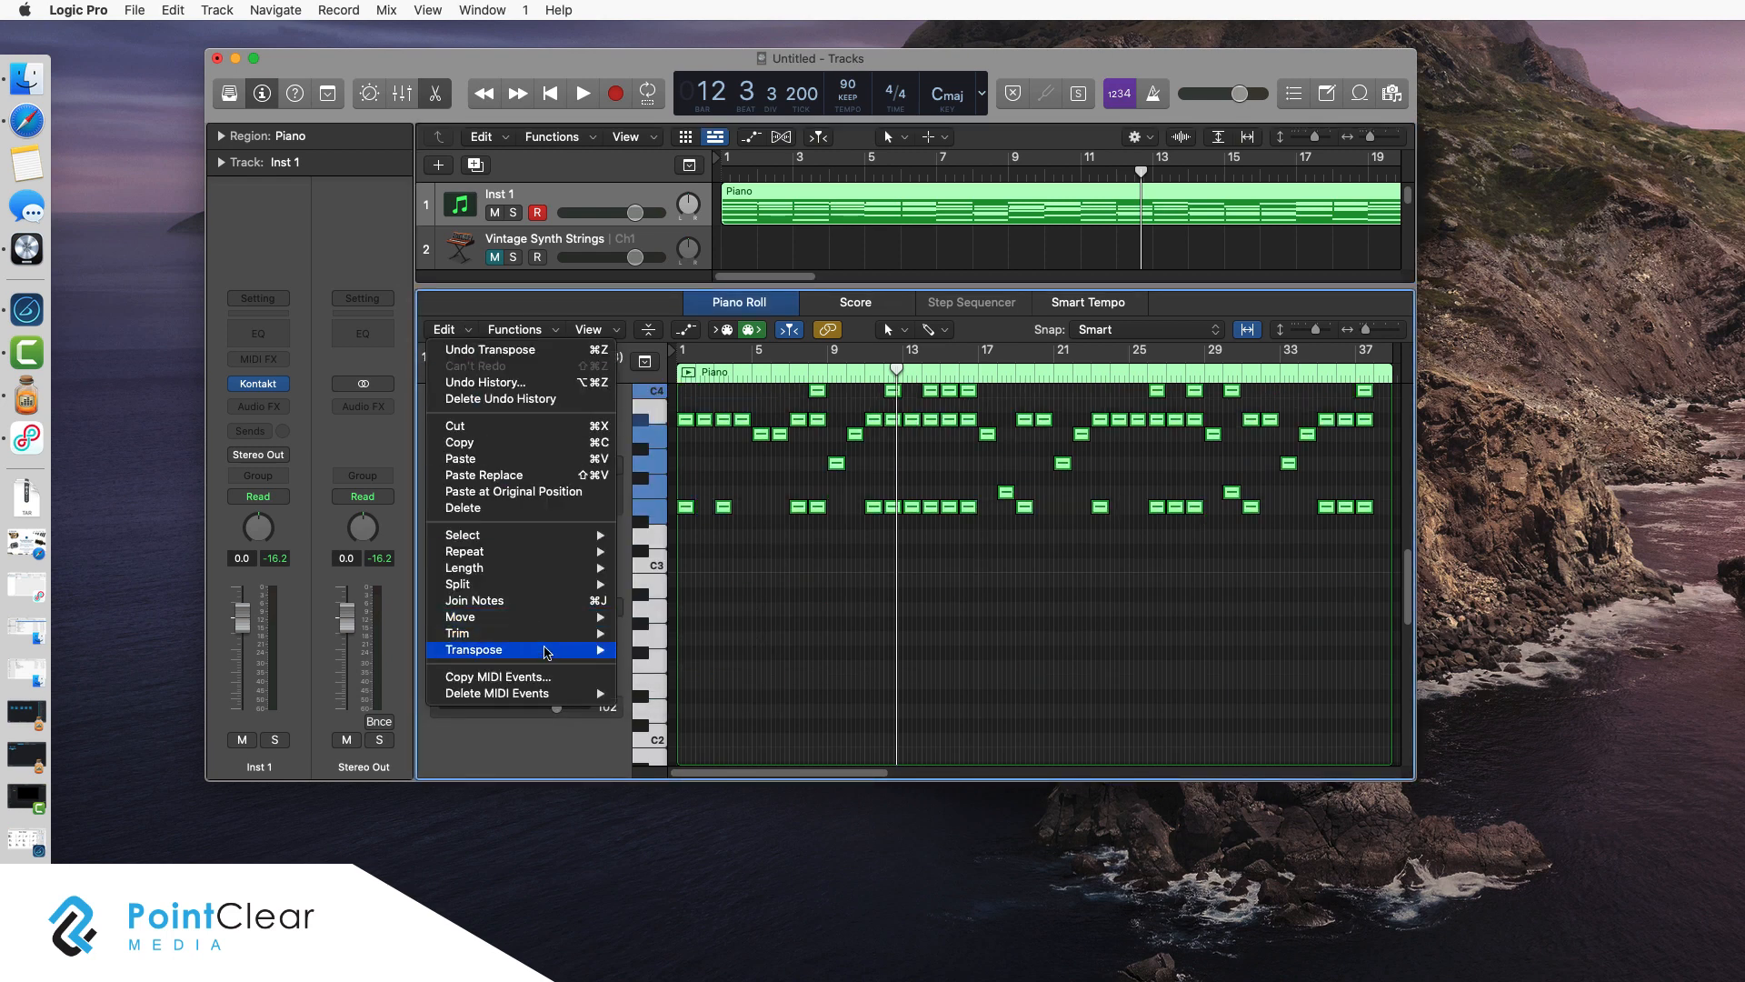
{"action": "mouse_move", "coordinate": [556, 651]}
{"action": "left_click", "coordinate": [656, 681]}
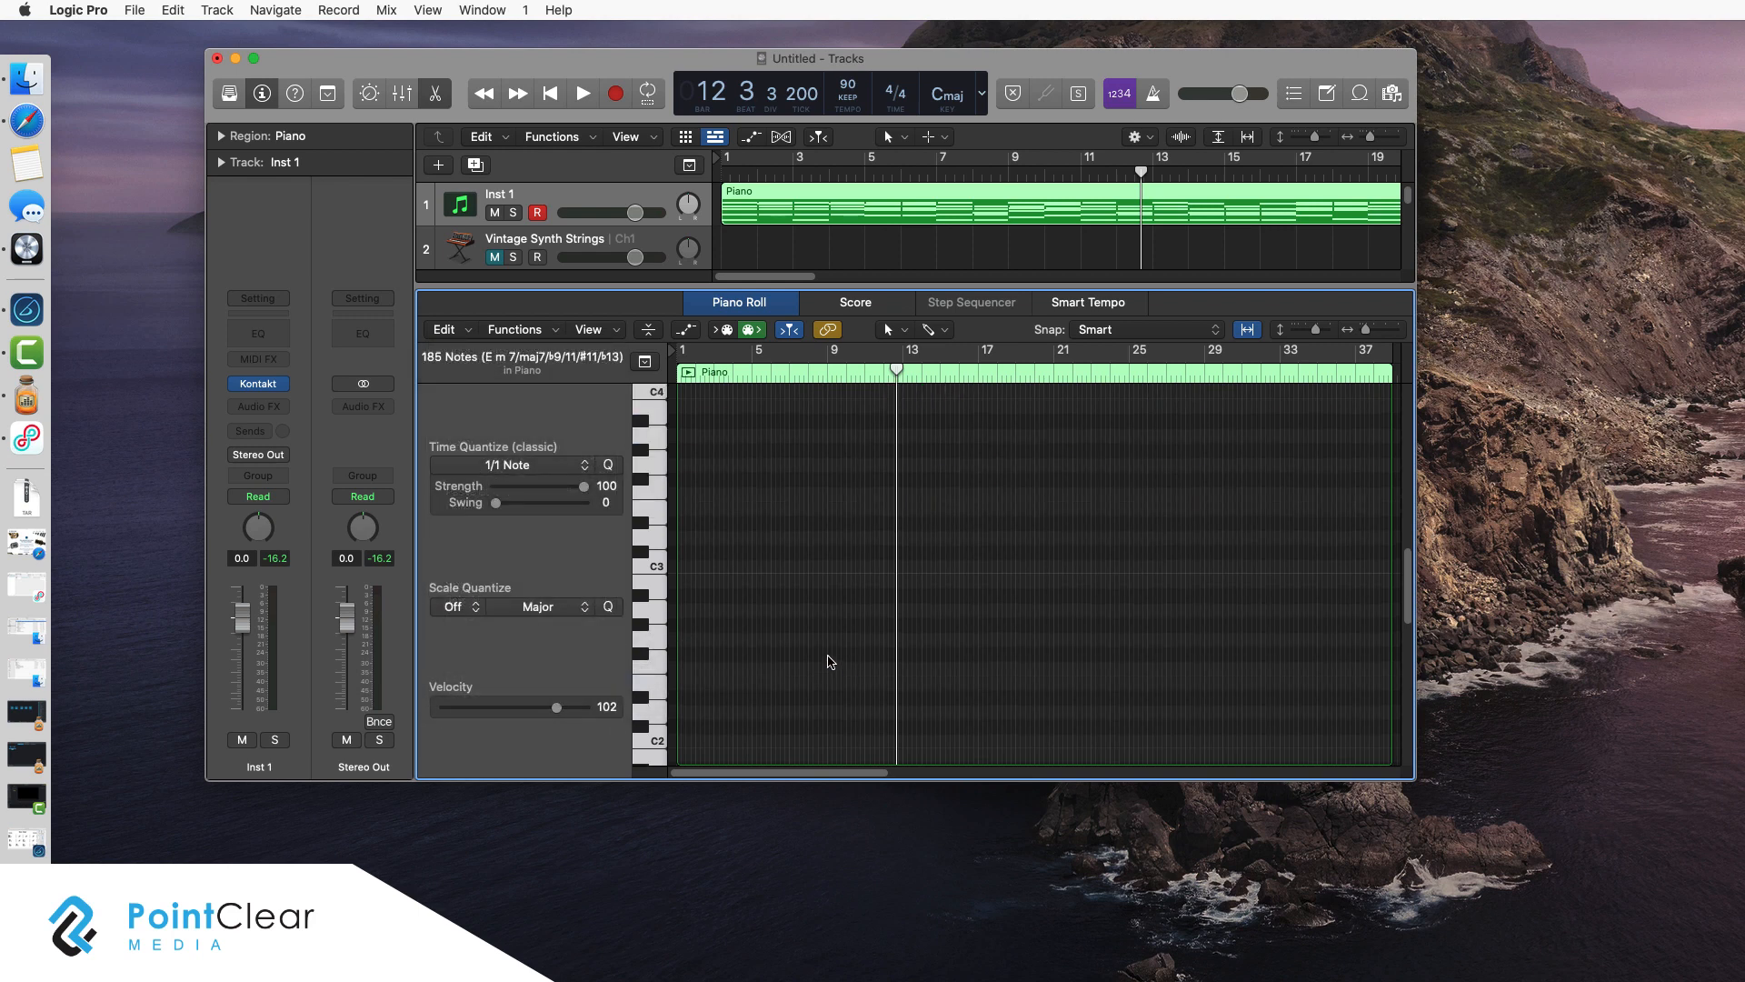
{"action": "left_click", "coordinate": [828, 659]}
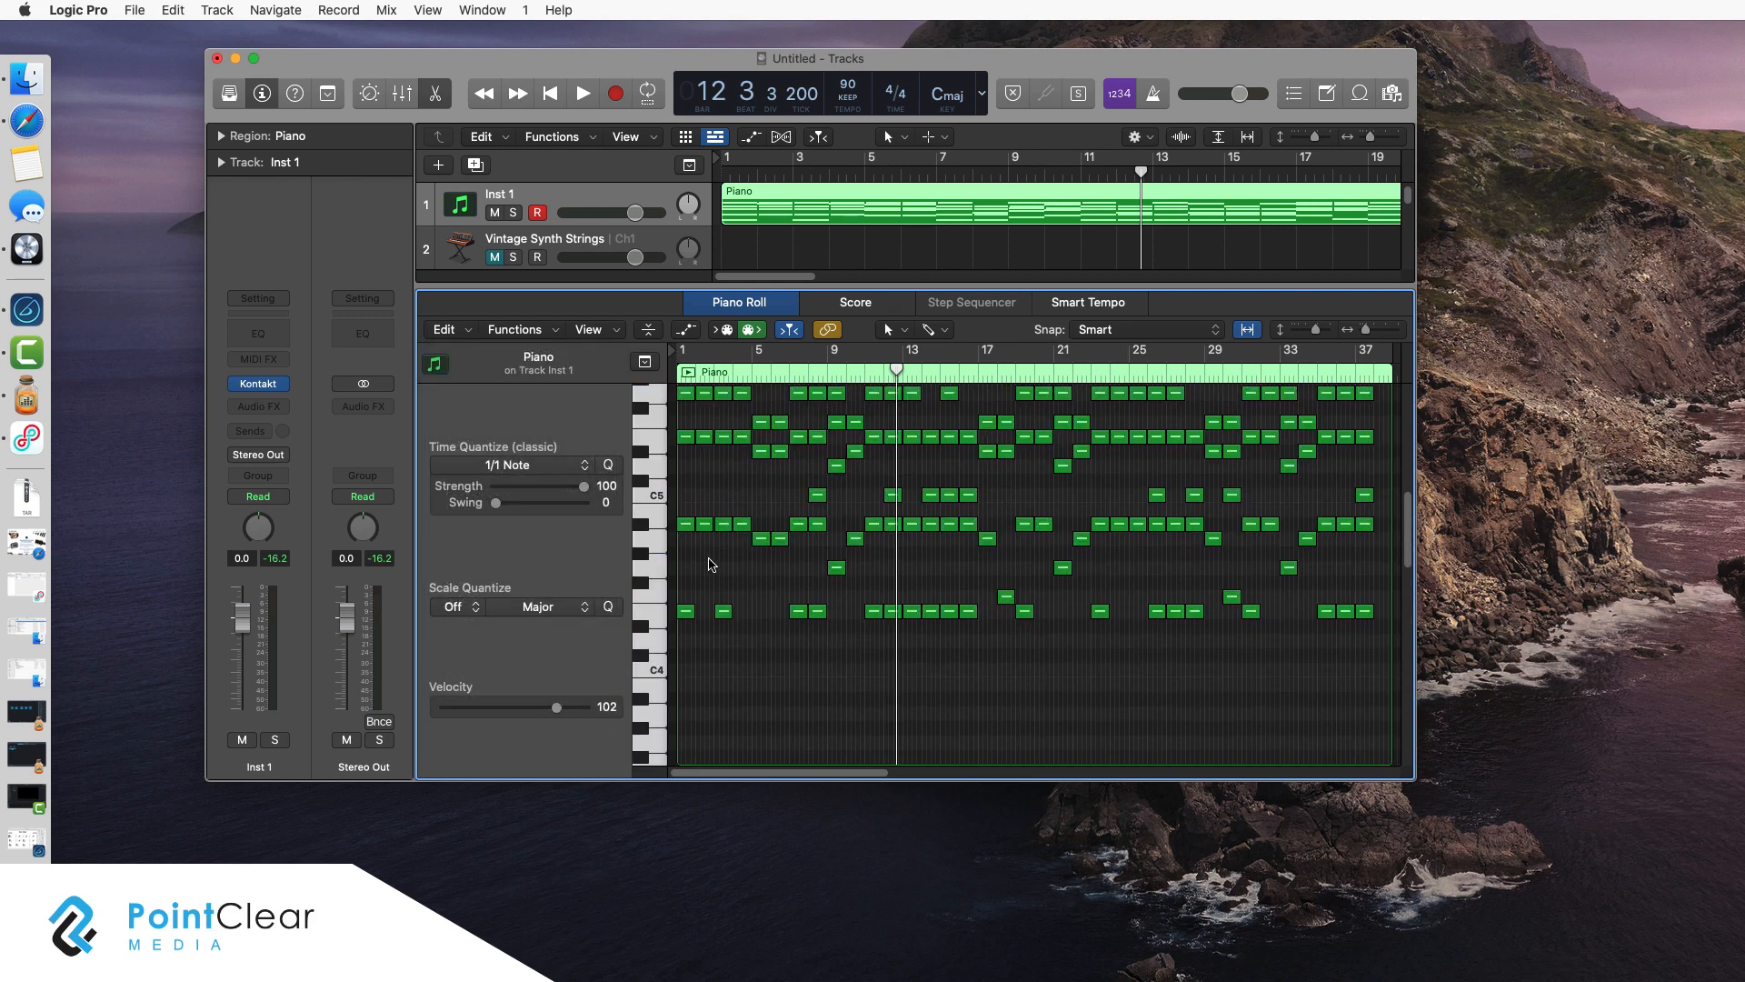
{"action": "left_click", "coordinate": [655, 515]}
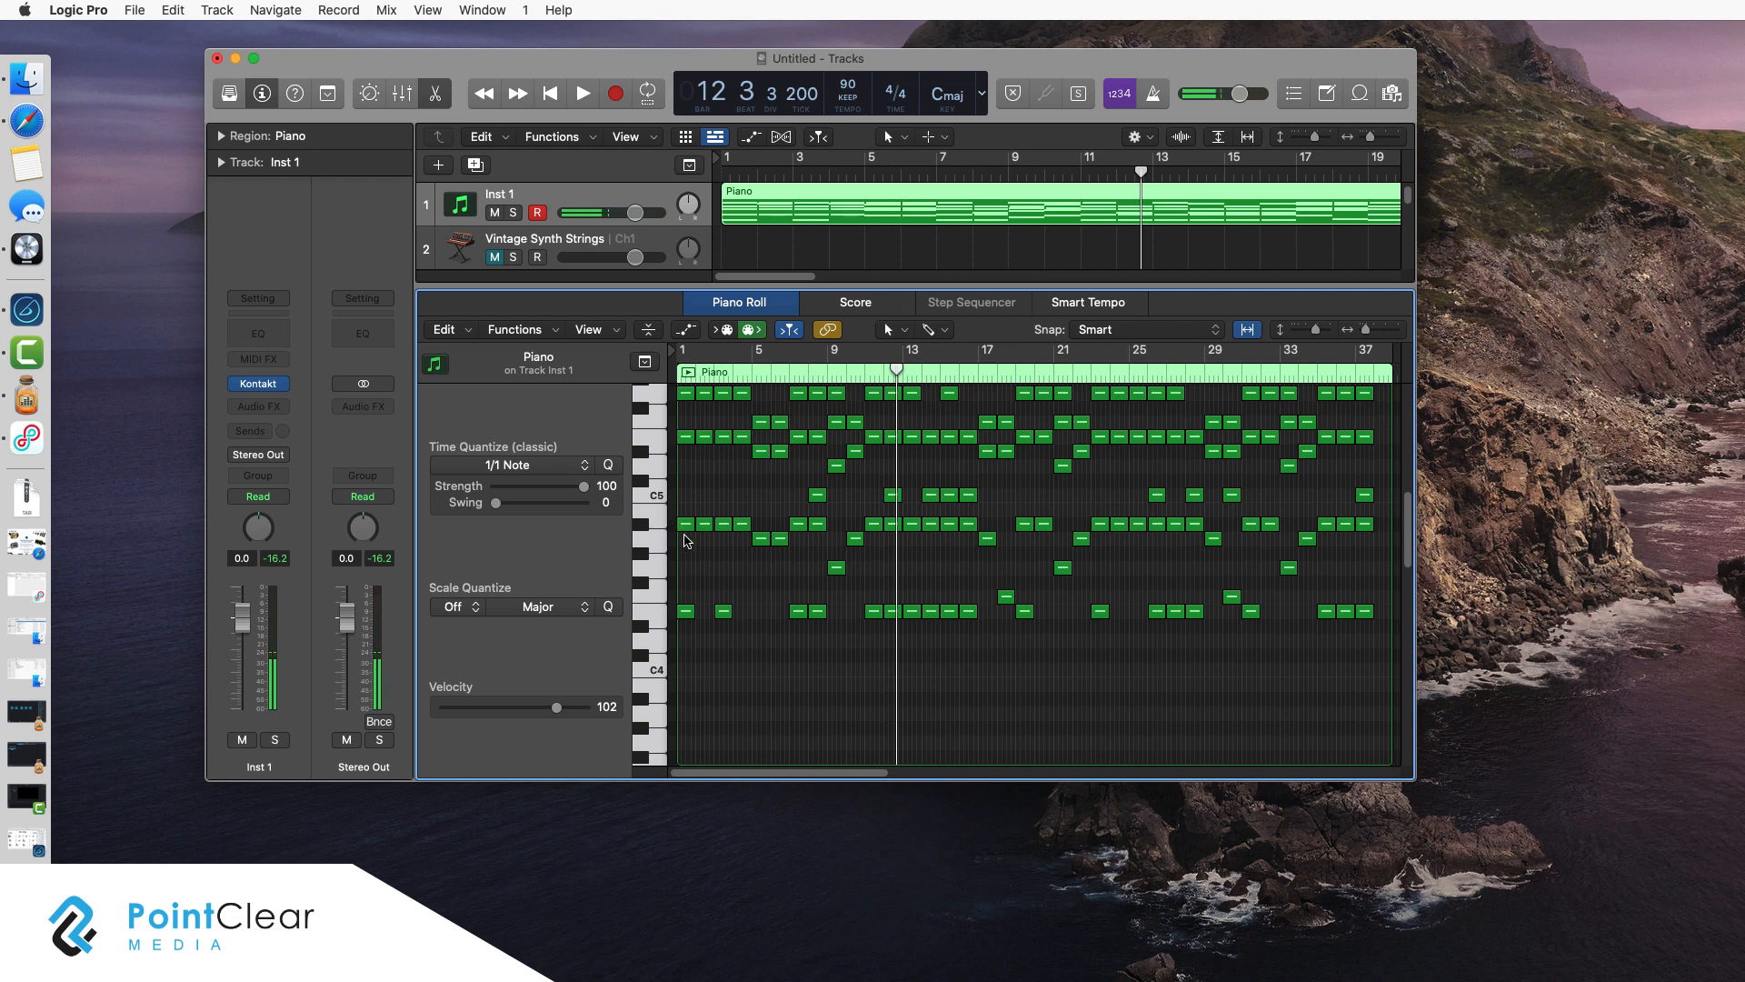
Delete all notes below C5 in the Piano region and quantize all the remaining notes to 1/1 Note.
{"action": "left_click_drag", "start_coordinate": [653, 520], "coordinate": [659, 634]}
{"action": "key", "text": "Delete"}
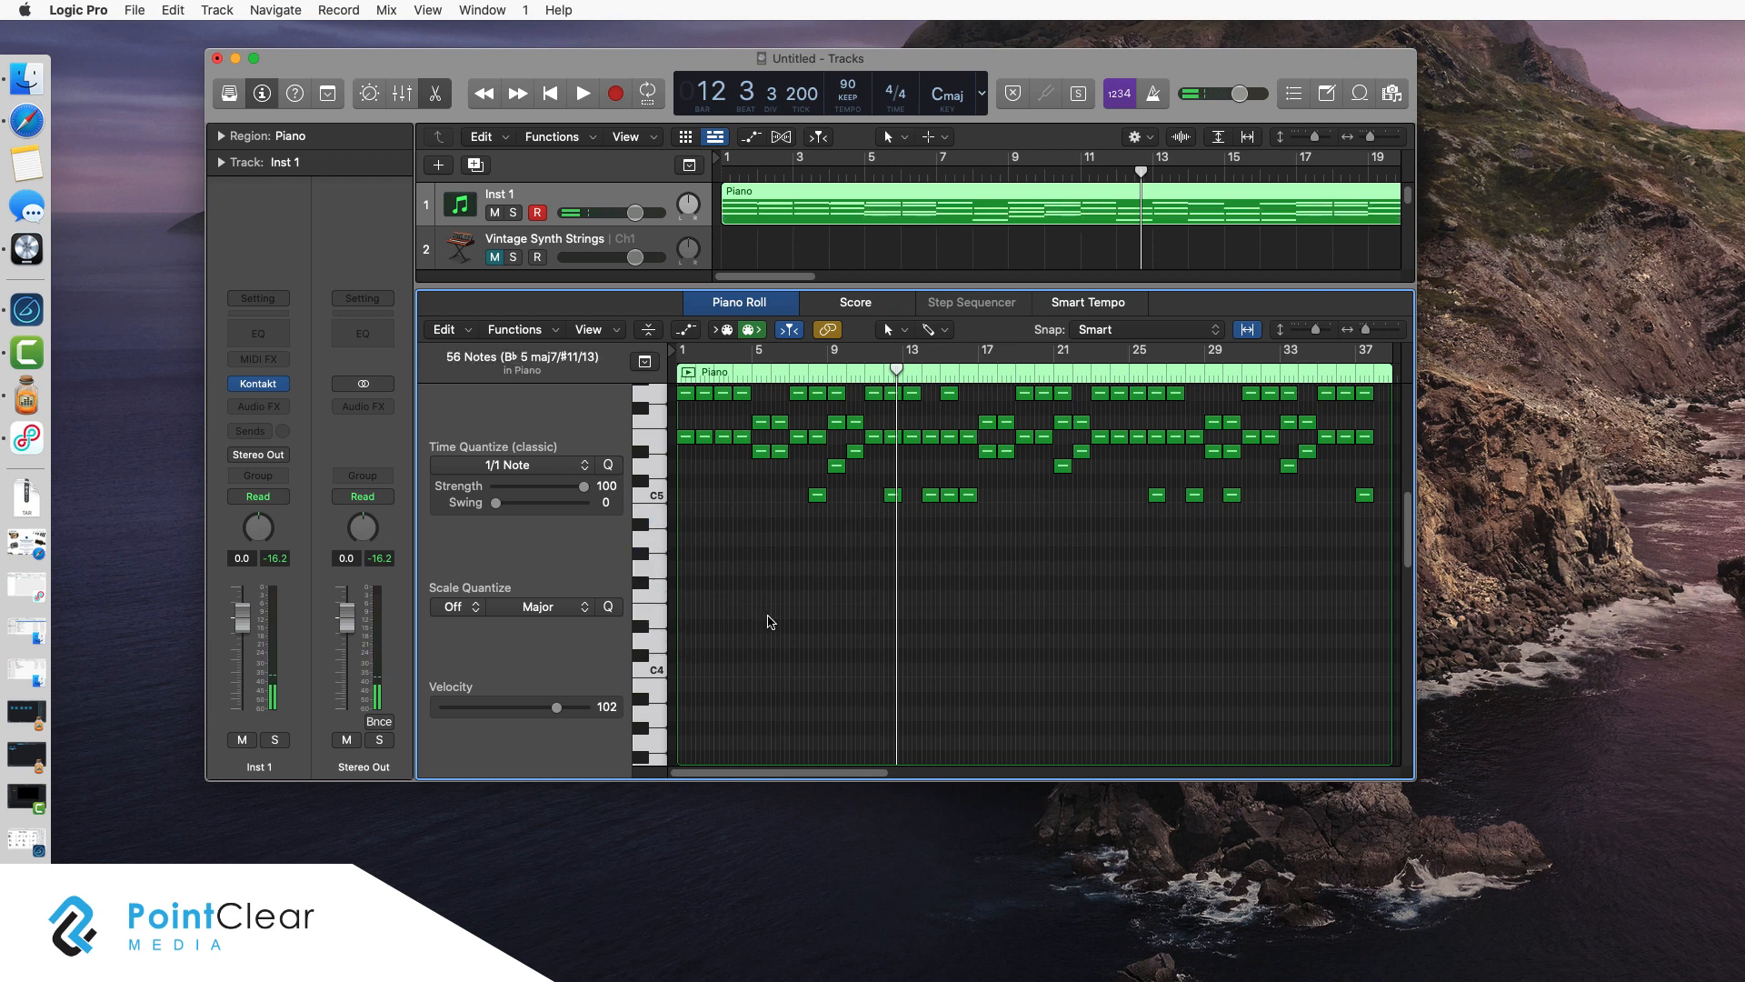
{"action": "left_click", "coordinate": [771, 614]}
{"action": "key", "text": "super+a"}
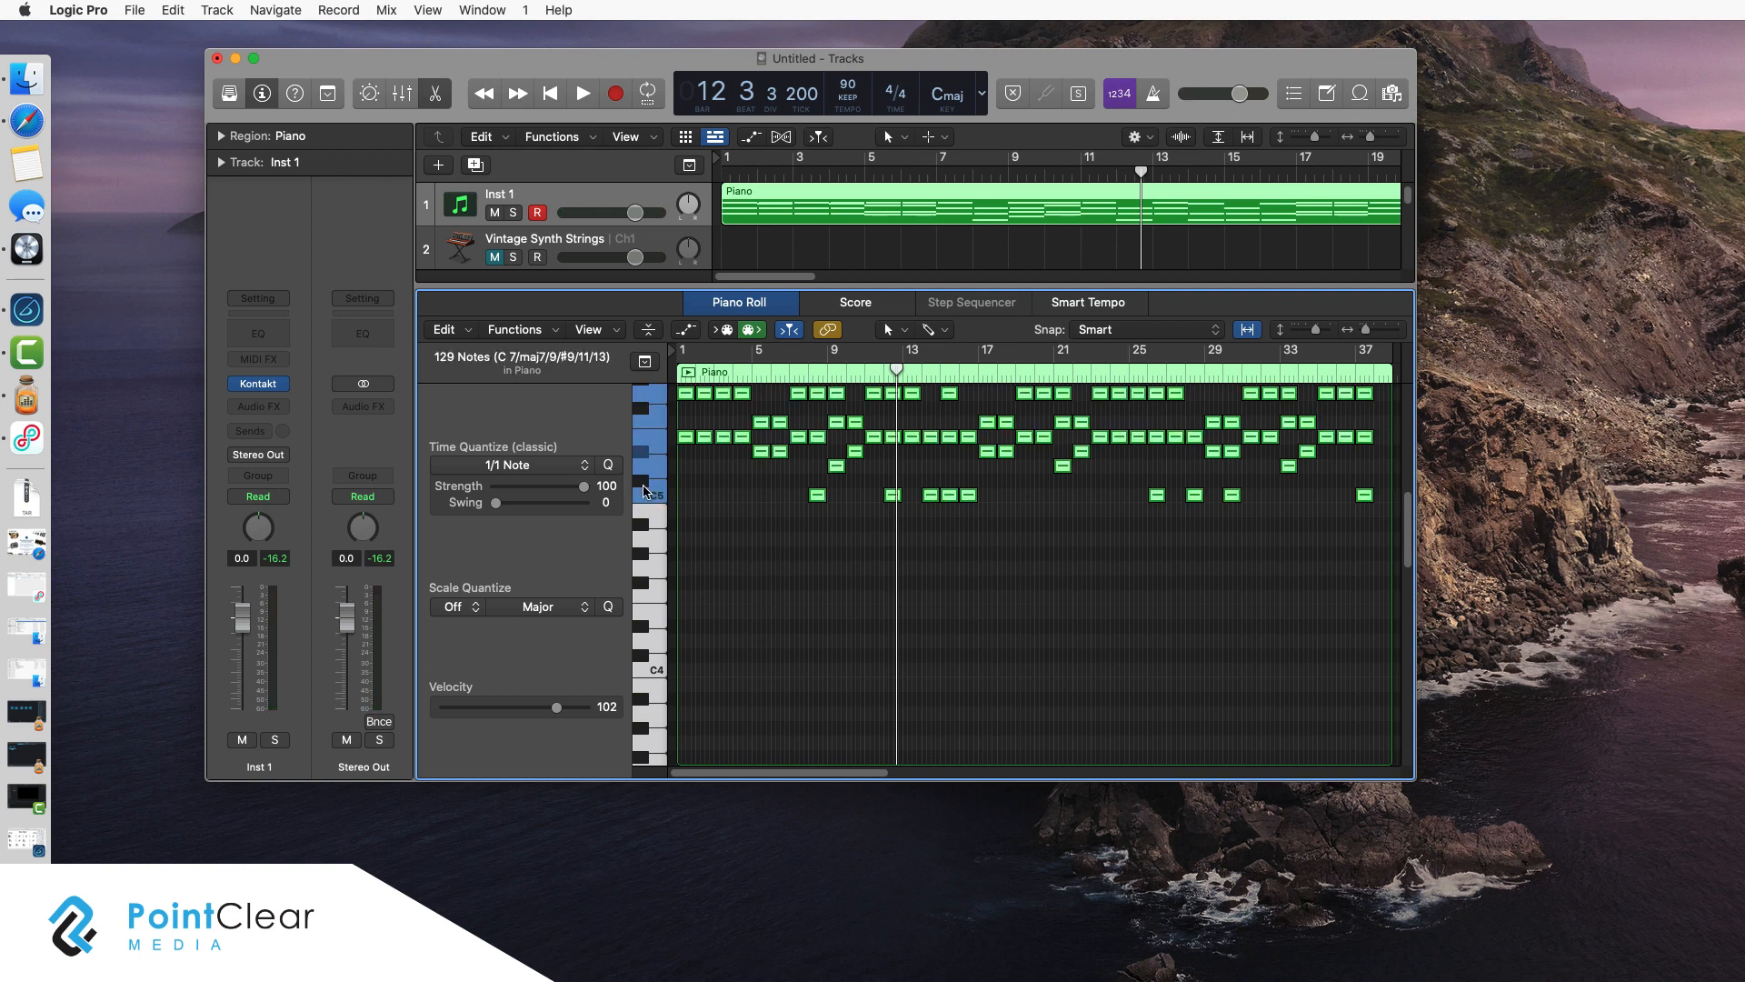
{"action": "left_click", "coordinate": [613, 468]}
Play the edited Piano region from bar 1 with the Kontakt guitar and stop playback around bar 12.
{"action": "left_click", "coordinate": [562, 97]}
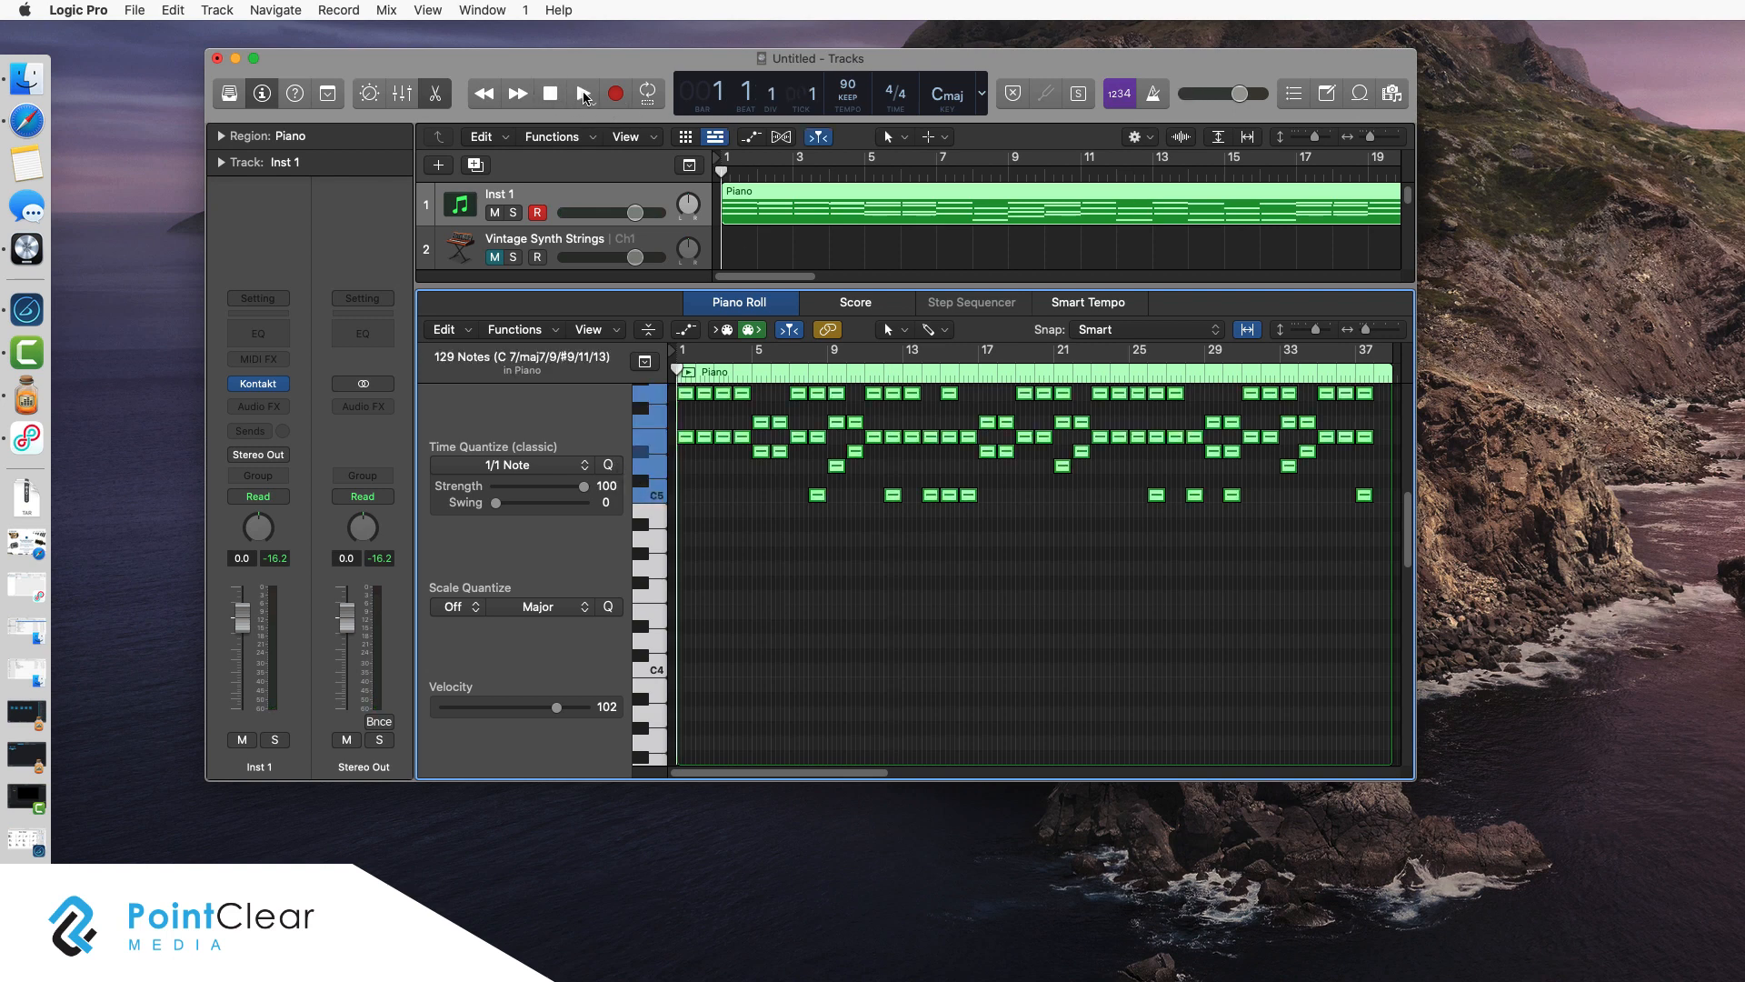
{"action": "left_click", "coordinate": [584, 94]}
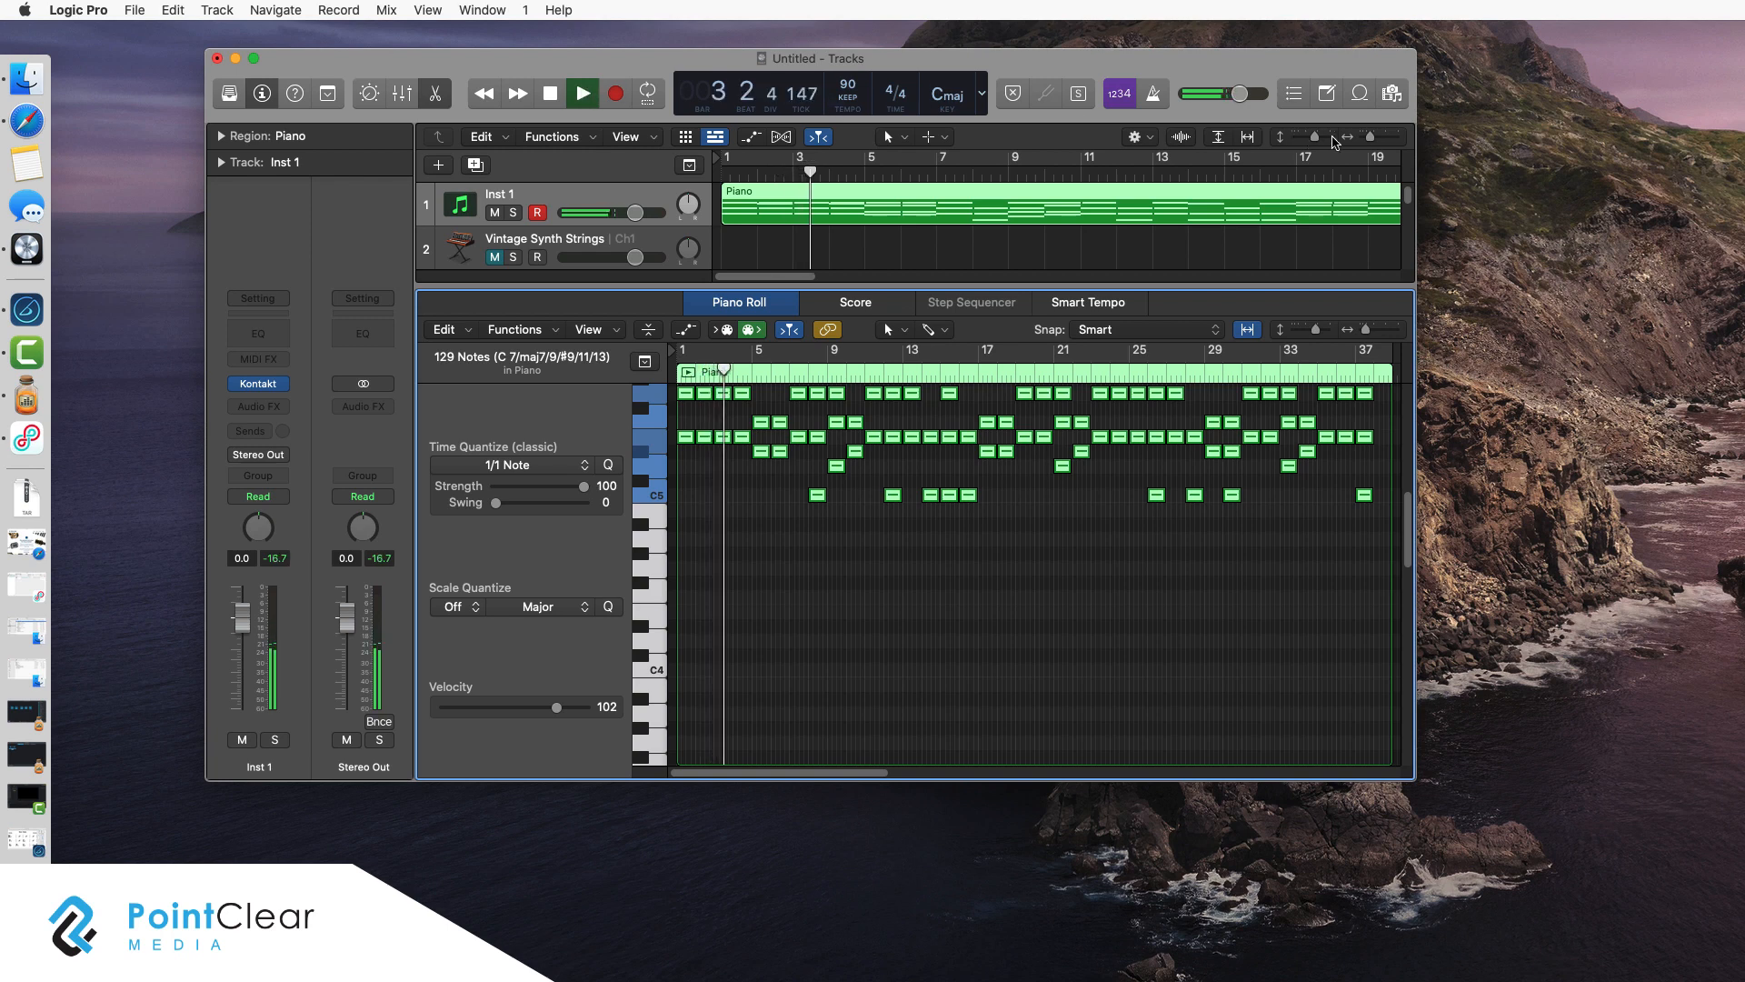
{"action": "left_click_drag", "start_coordinate": [1371, 139], "coordinate": [1366, 140]}
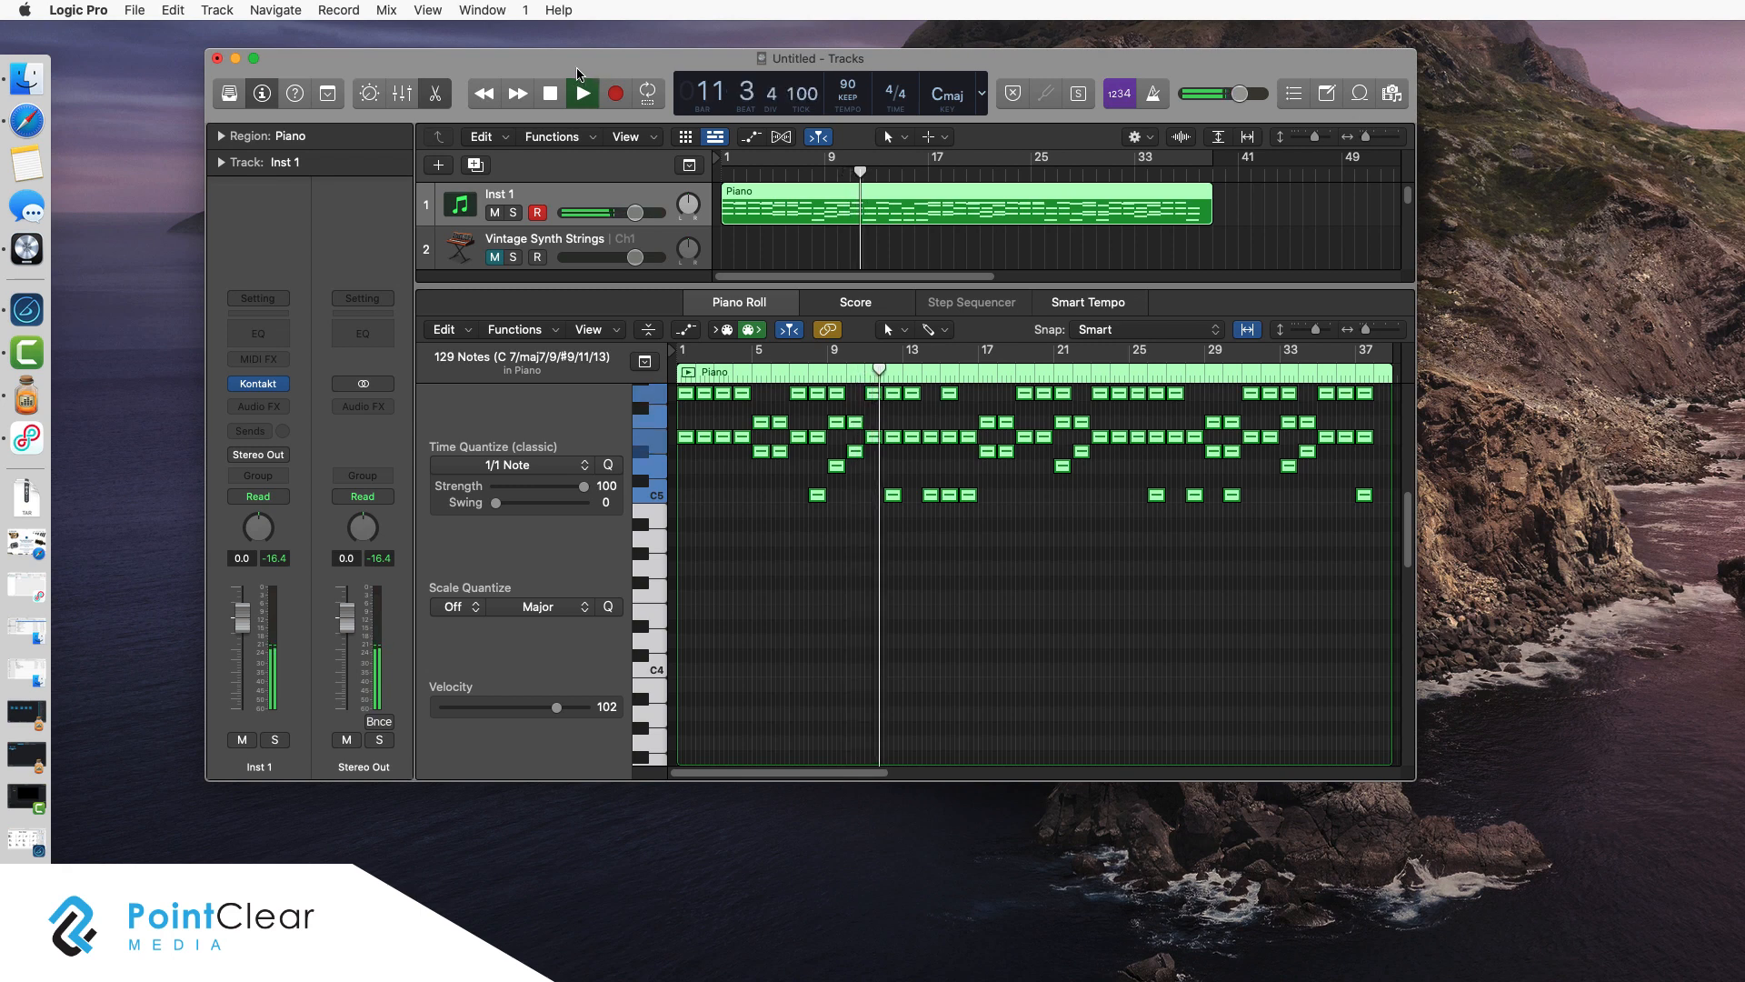
{"action": "left_click", "coordinate": [548, 94]}
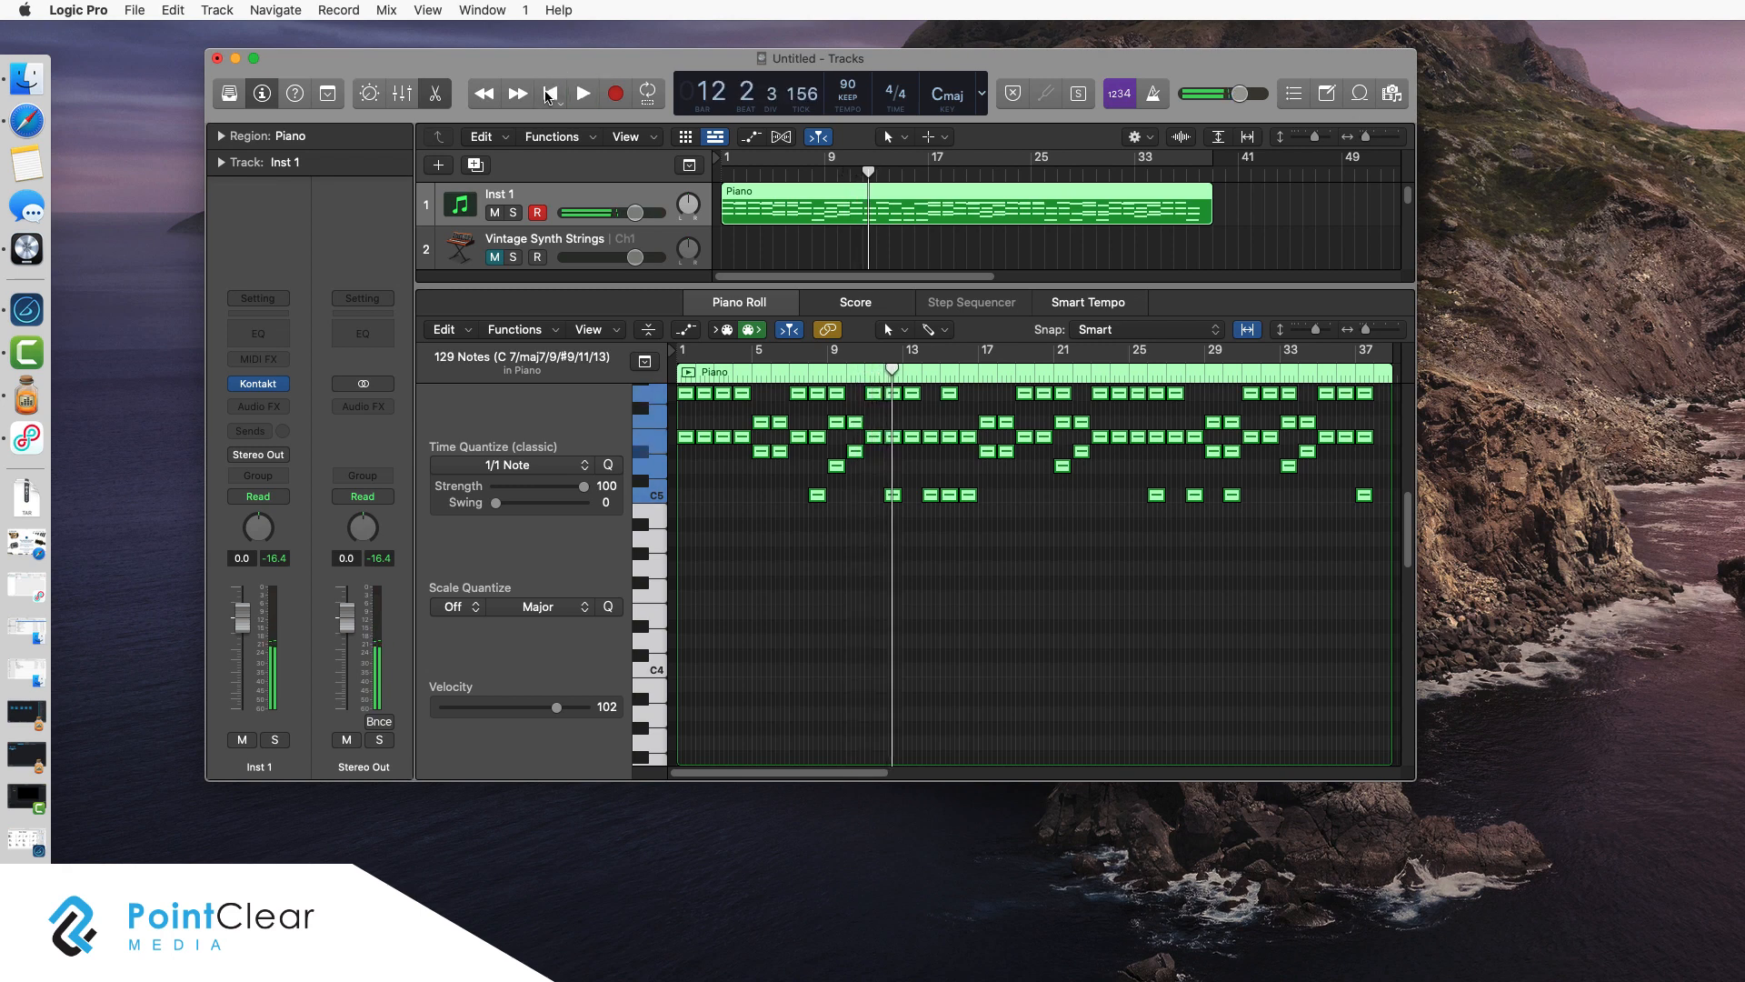